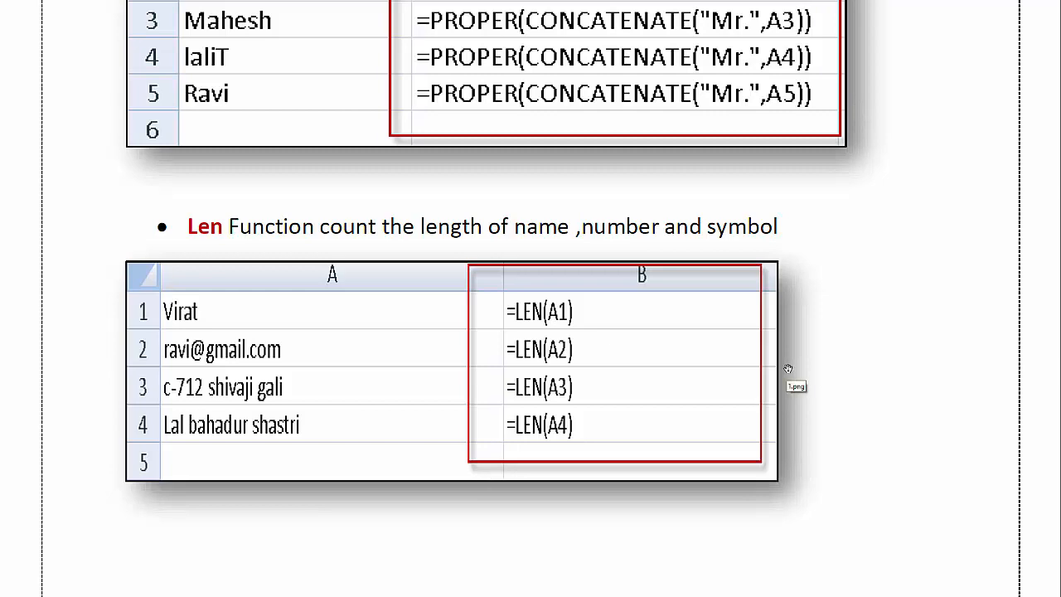
Switch to the Excel workbook and enter =LEN(A1) in cell B1 to count the characters of A1.
{"action": "key", "text": "alt+Tab"}
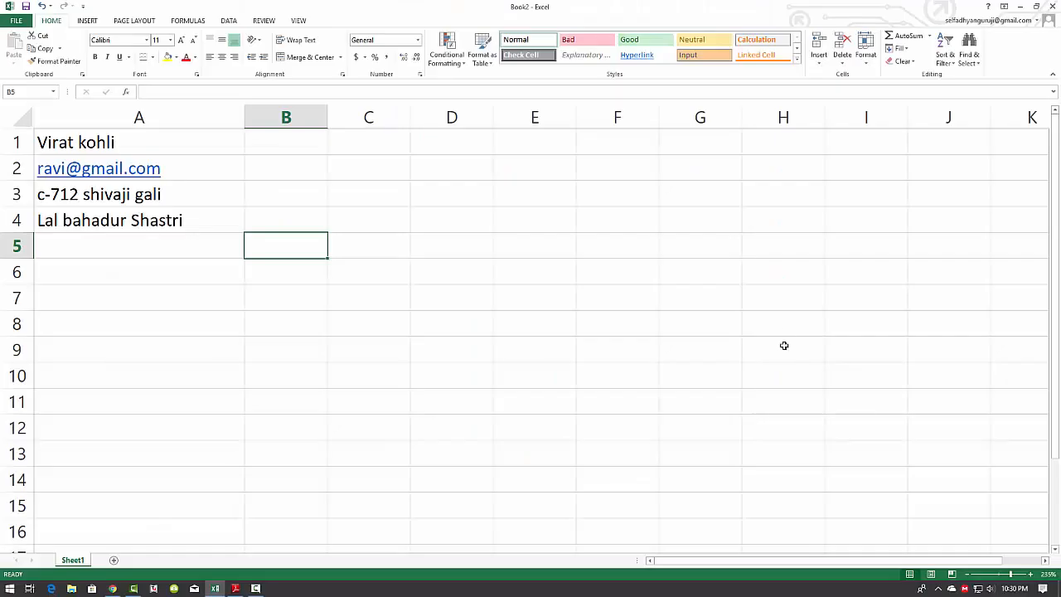
{"action": "left_click", "coordinate": [269, 143]}
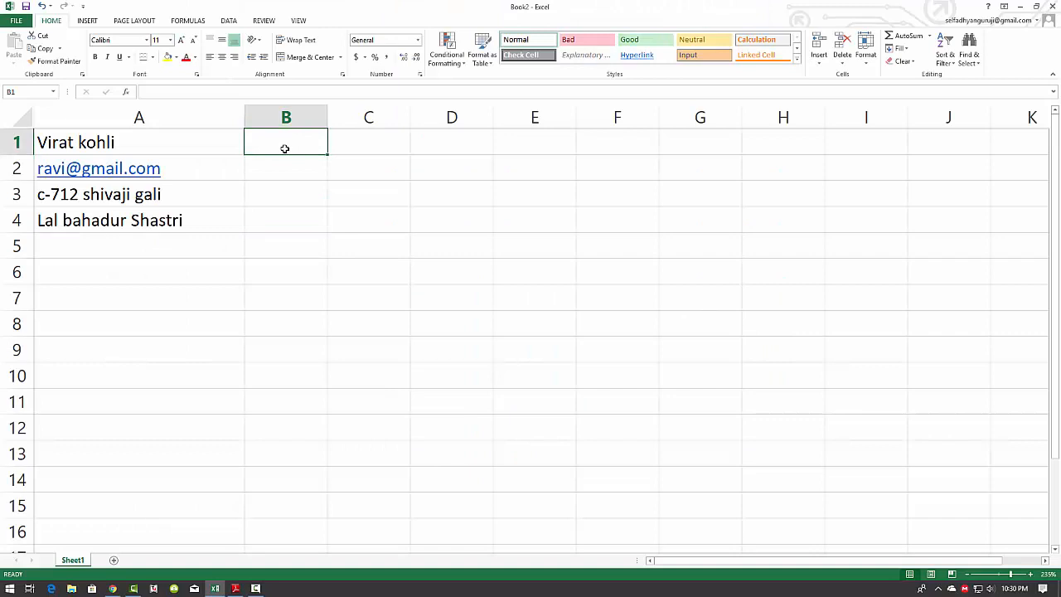
{"action": "type", "text": "=lw"}
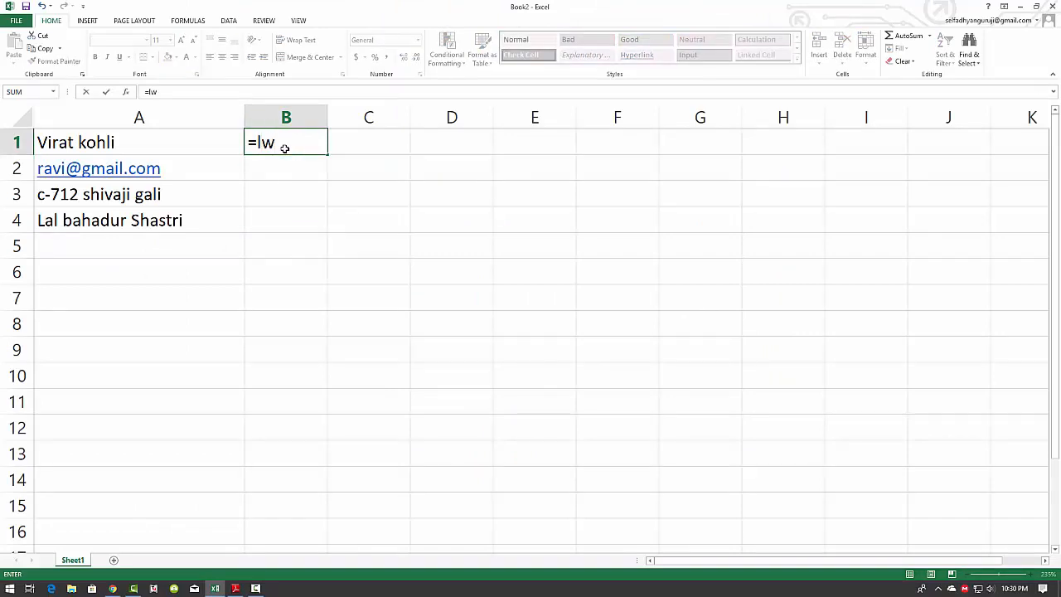
{"action": "key", "text": "BackSpace"}
{"action": "type", "text": "en"}
{"action": "key", "text": "Tab"}
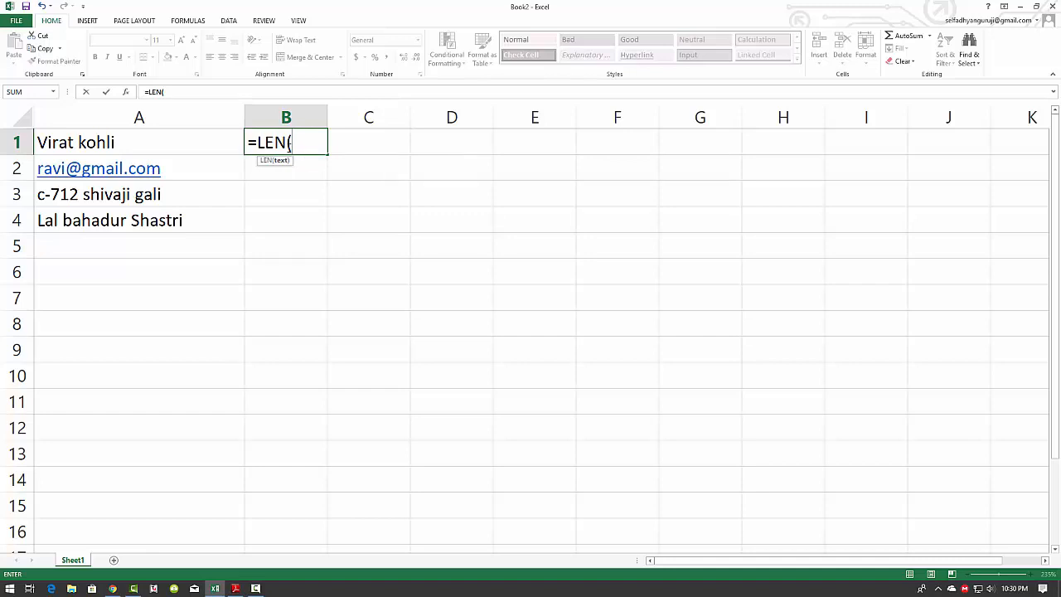
{"action": "left_click", "coordinate": [195, 135]}
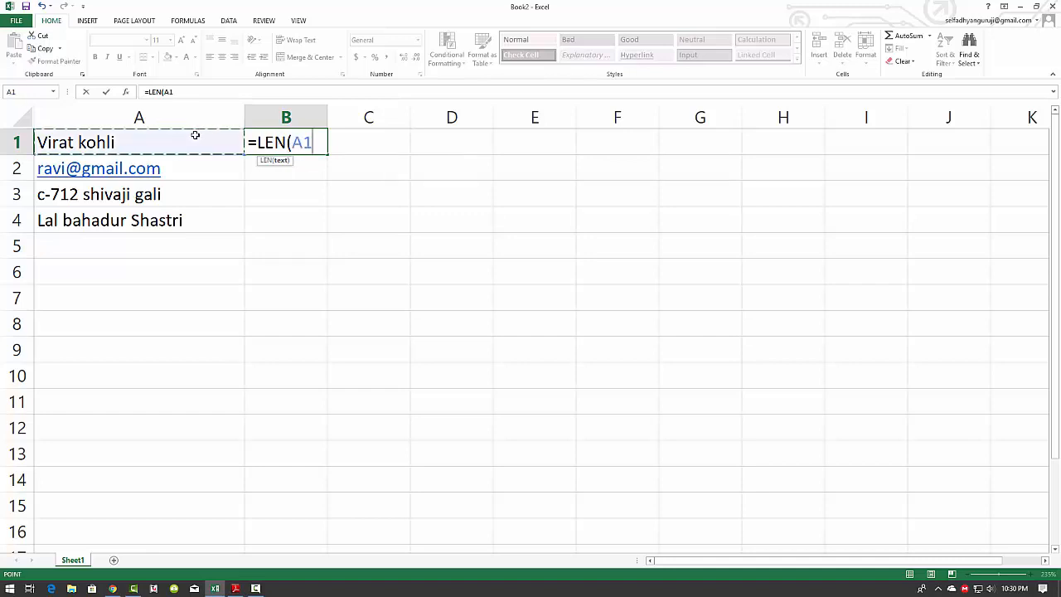
{"action": "type", "text": ")"}
{"action": "key", "text": "Return"}
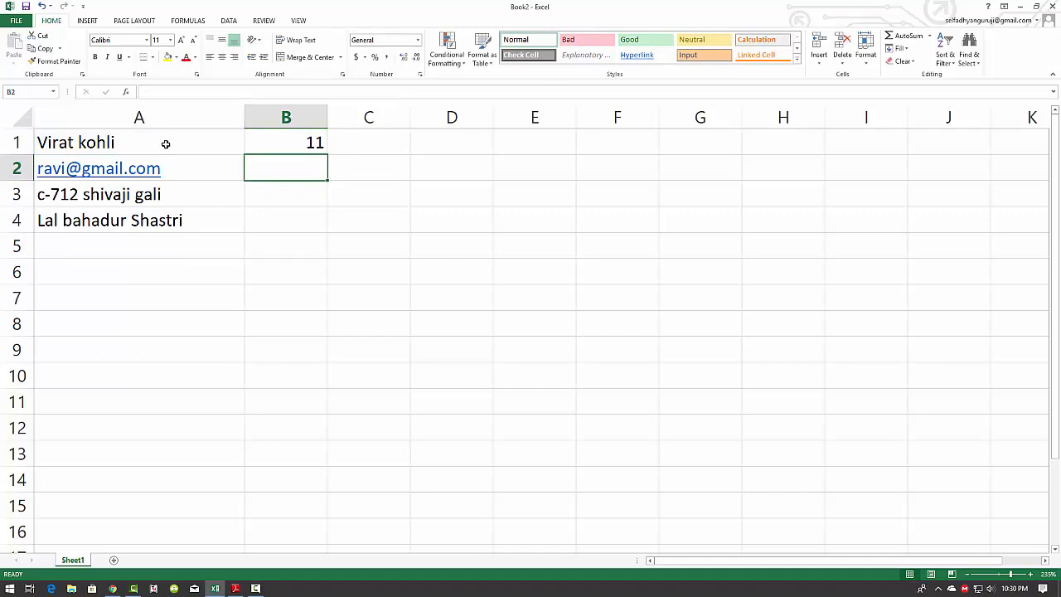
Fill the LEN formula from B1 down through B4 and review the formula in each filled cell.
{"action": "left_click", "coordinate": [273, 145]}
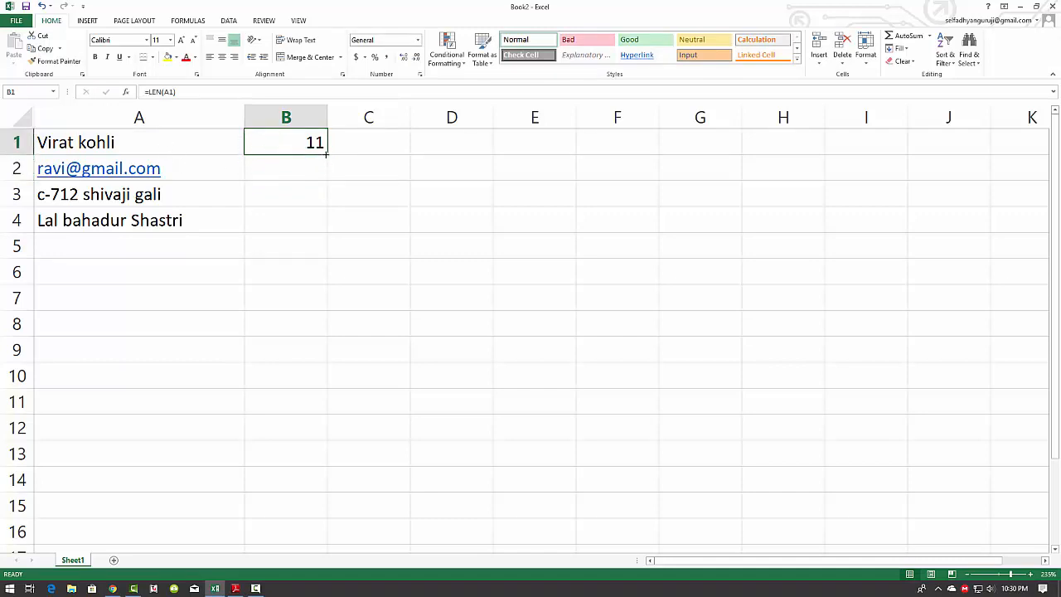
{"action": "left_click_drag", "start_coordinate": [327, 157], "coordinate": [308, 222]}
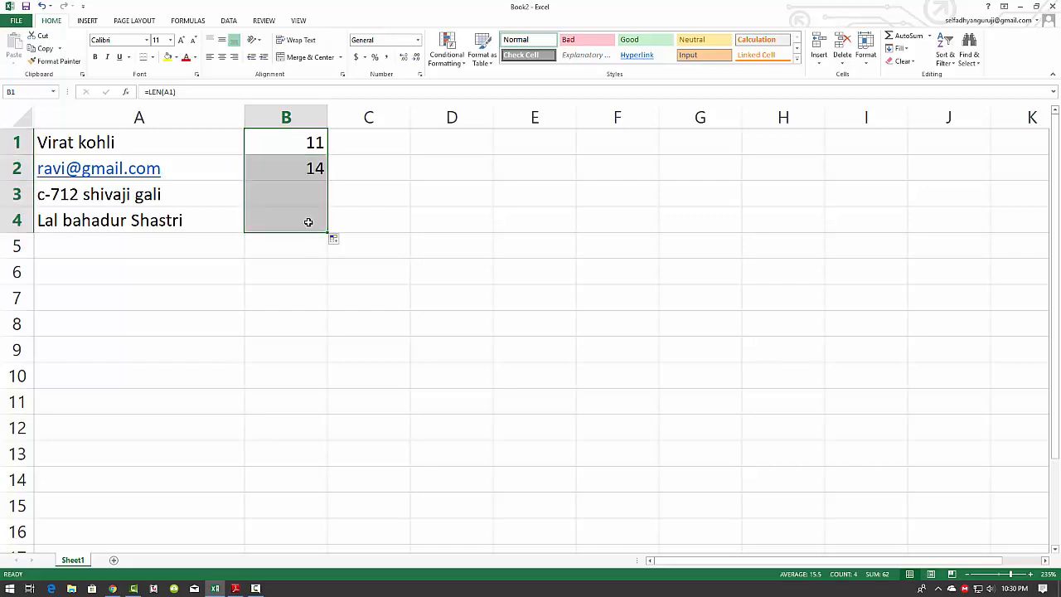
{"action": "left_click", "coordinate": [294, 169]}
{"action": "left_click", "coordinate": [291, 194]}
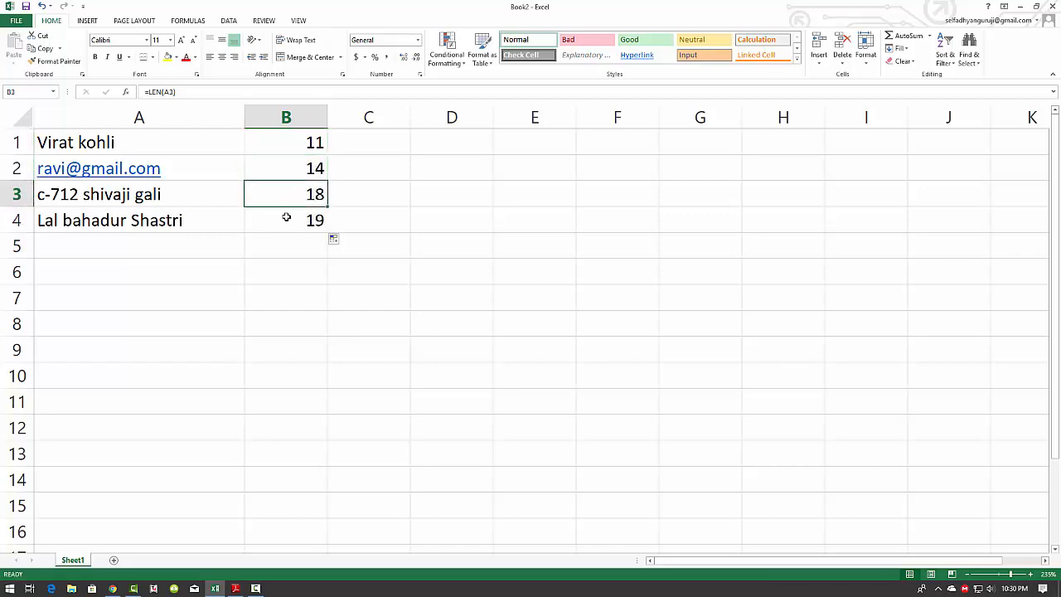
{"action": "left_click", "coordinate": [285, 217]}
{"action": "left_click", "coordinate": [286, 199]}
{"action": "left_click", "coordinate": [289, 170]}
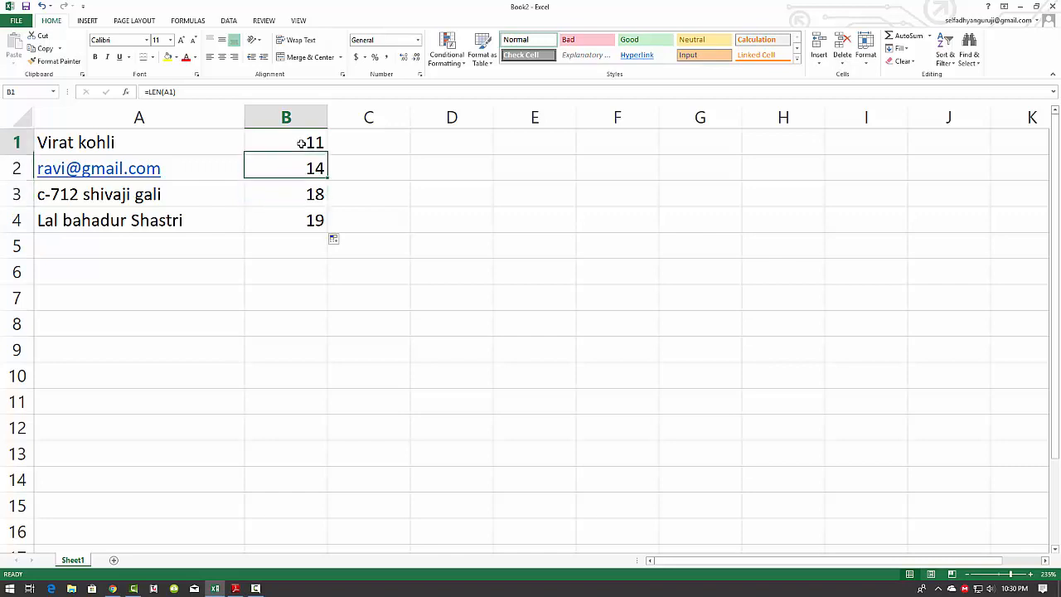
{"action": "left_click", "coordinate": [301, 142]}
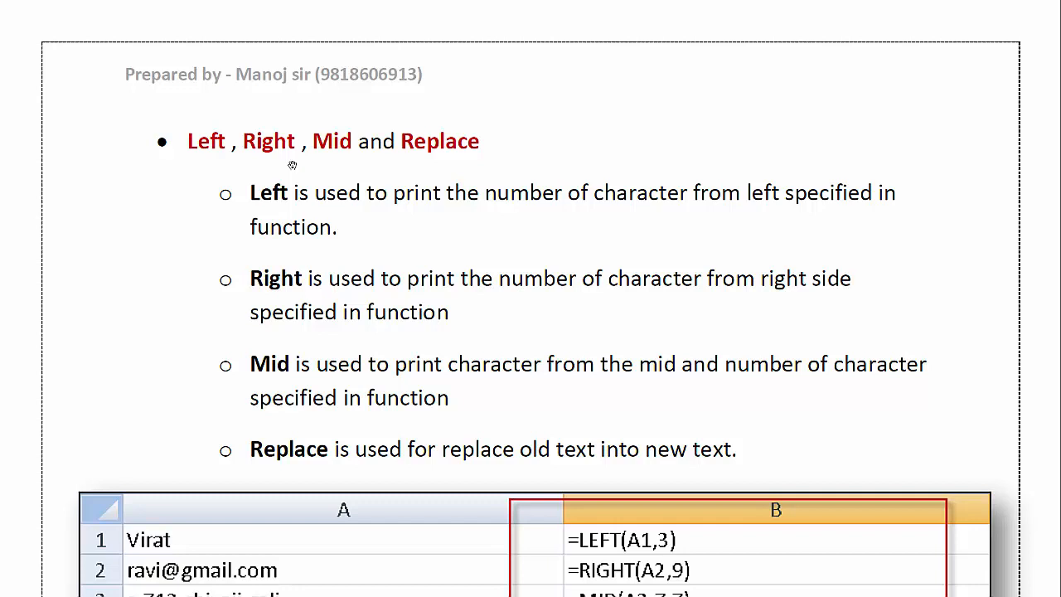
Switch back to the Excel workbook, enter =LEFT(A1,5) in cell B1, and review the formula.
{"action": "key", "text": "alt+Tab"}
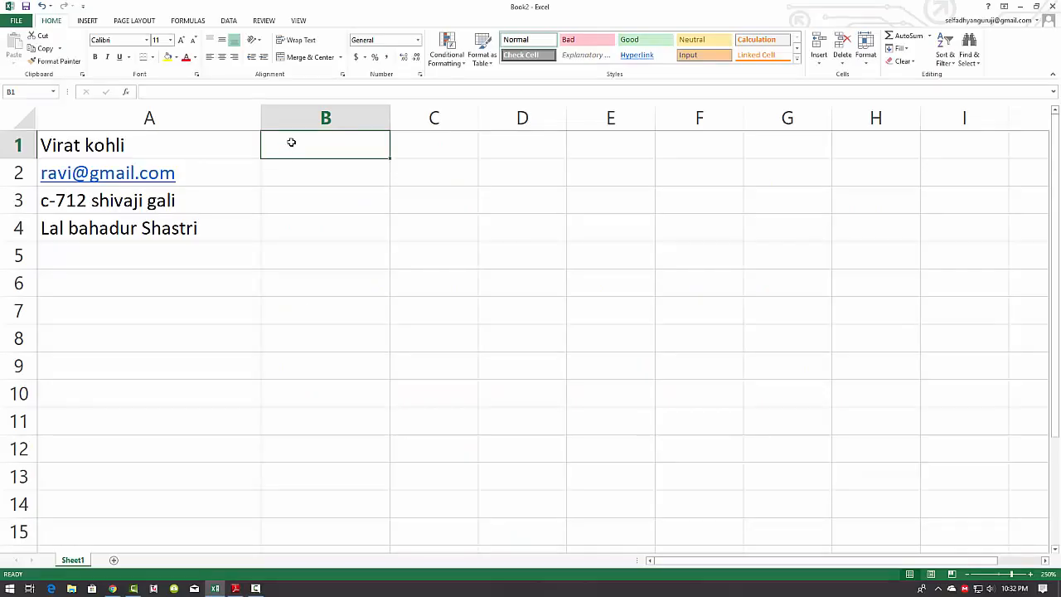
{"action": "type", "text": "=left"}
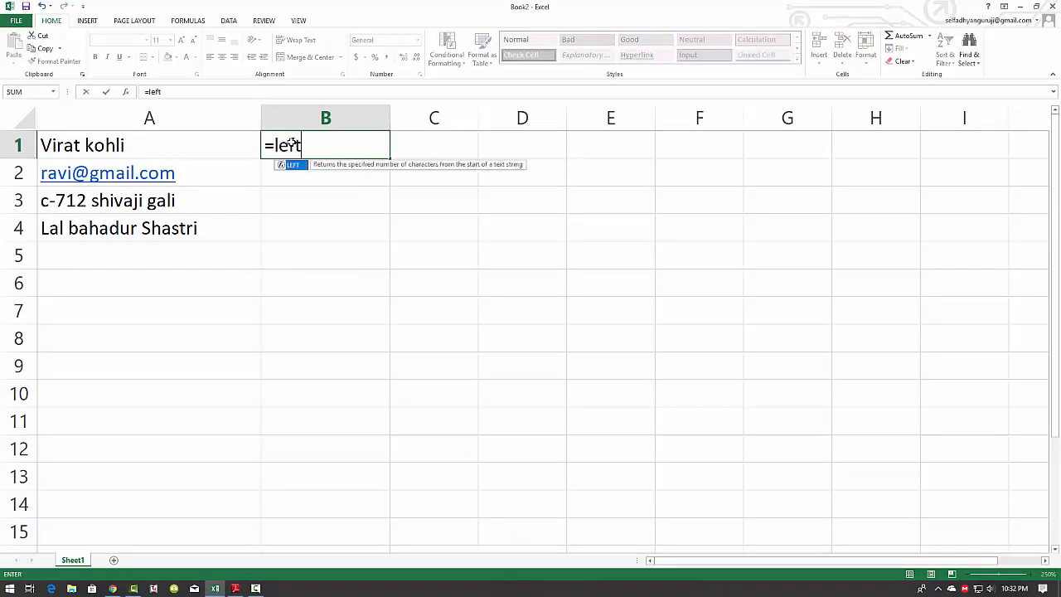
{"action": "key", "text": "Tab"}
{"action": "left_click", "coordinate": [208, 142]}
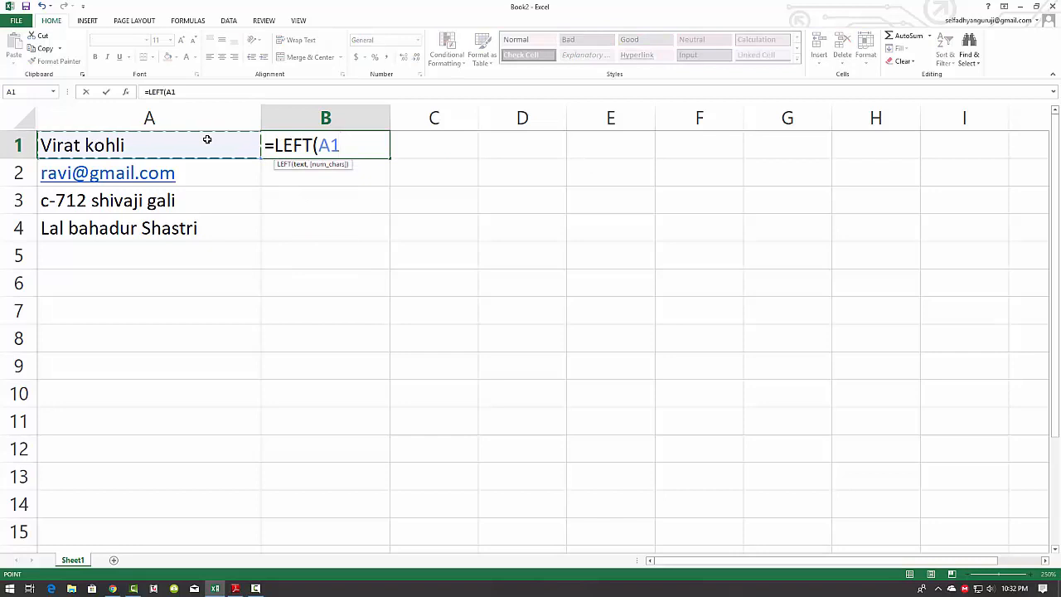
{"action": "type", "text": ",5)"}
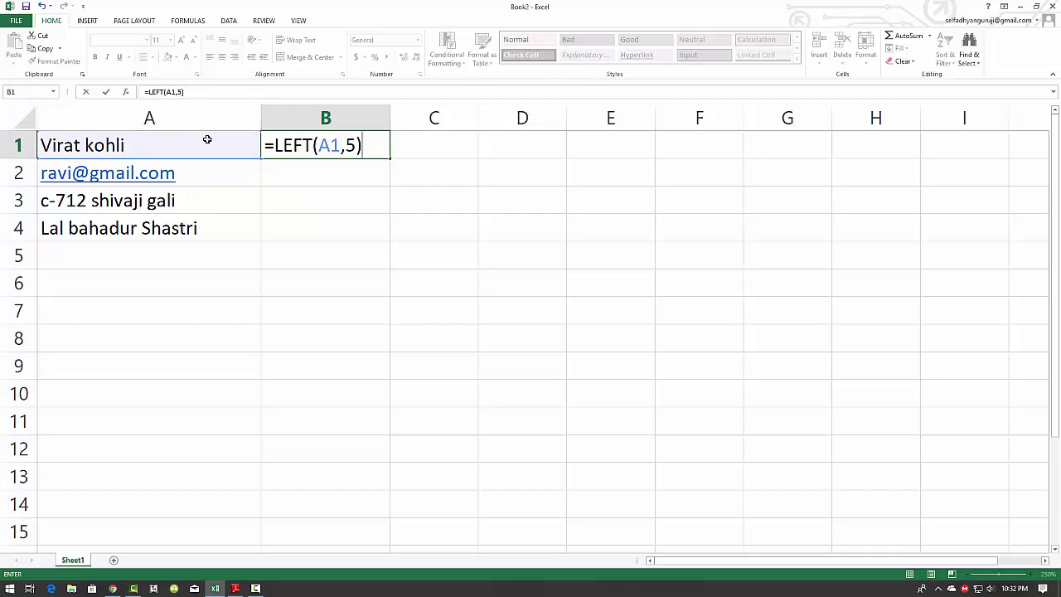
{"action": "key", "text": "Return"}
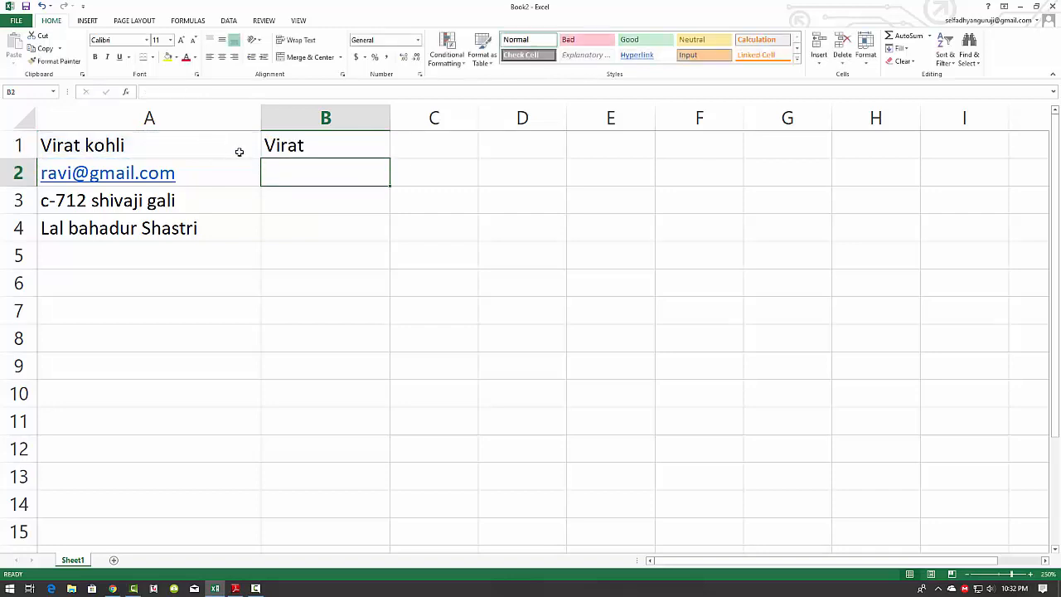
{"action": "left_click", "coordinate": [286, 145]}
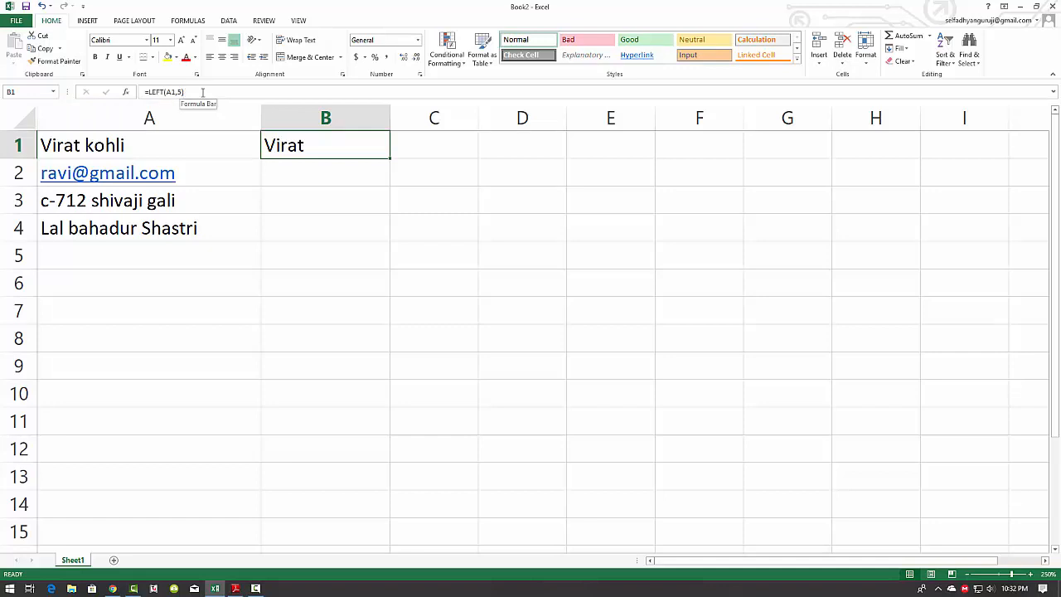
Enter =RIGHT(A2,9) in cell B2 to extract the mail domain, and compare it with the LEFT formula in B1.
{"action": "left_click", "coordinate": [308, 172]}
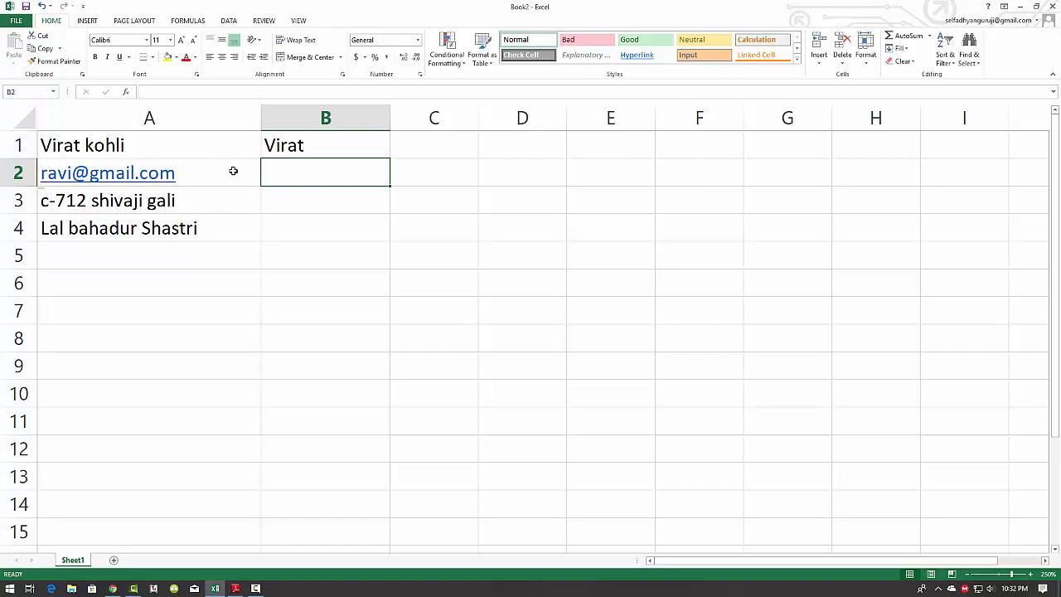
{"action": "type", "text": "=righ"}
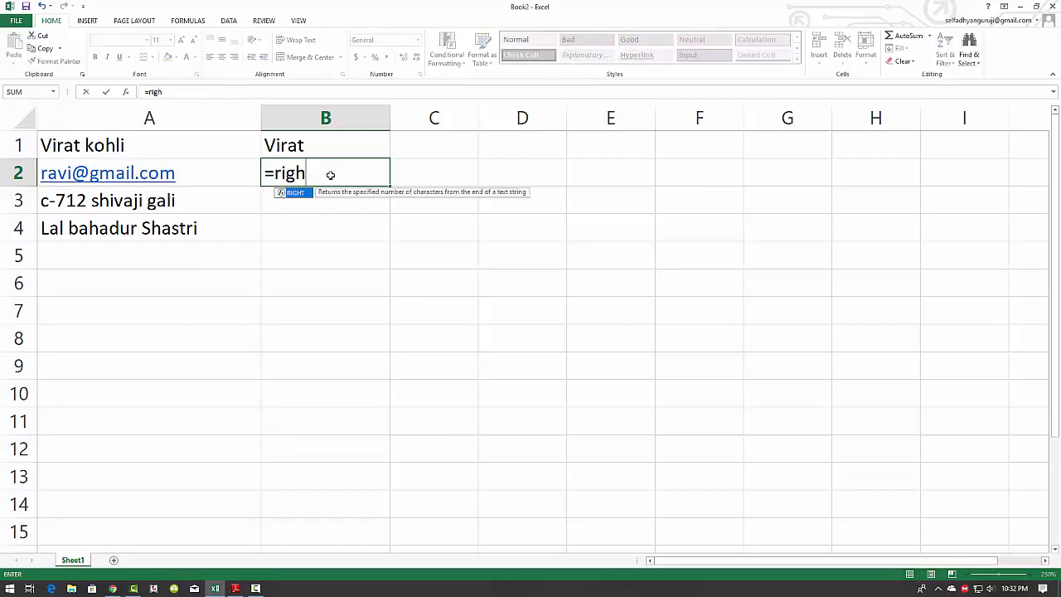
{"action": "key", "text": "Tab"}
{"action": "left_click", "coordinate": [207, 173]}
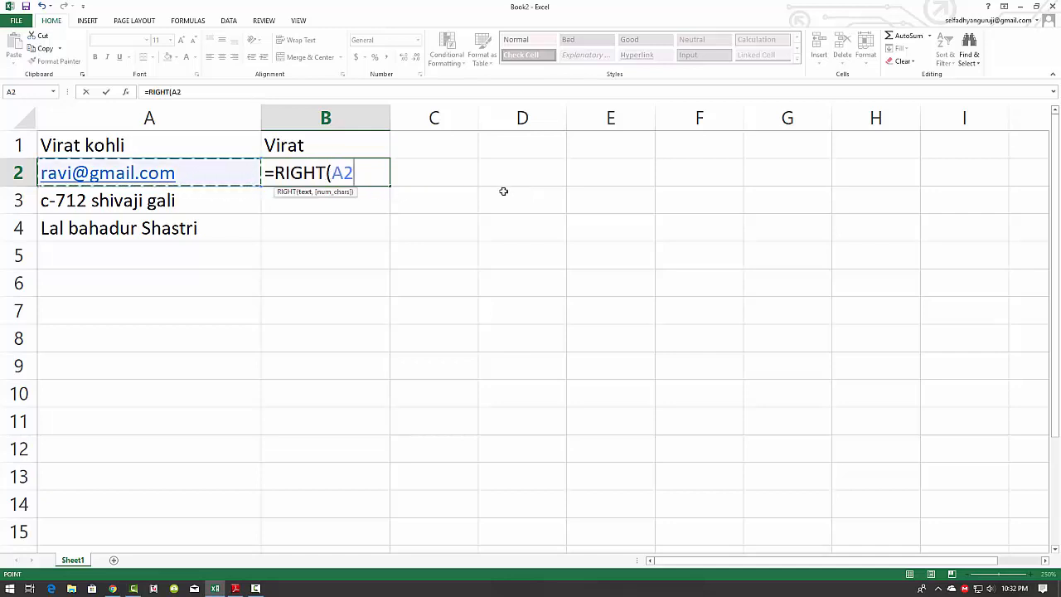
{"action": "type", "text": ",9)"}
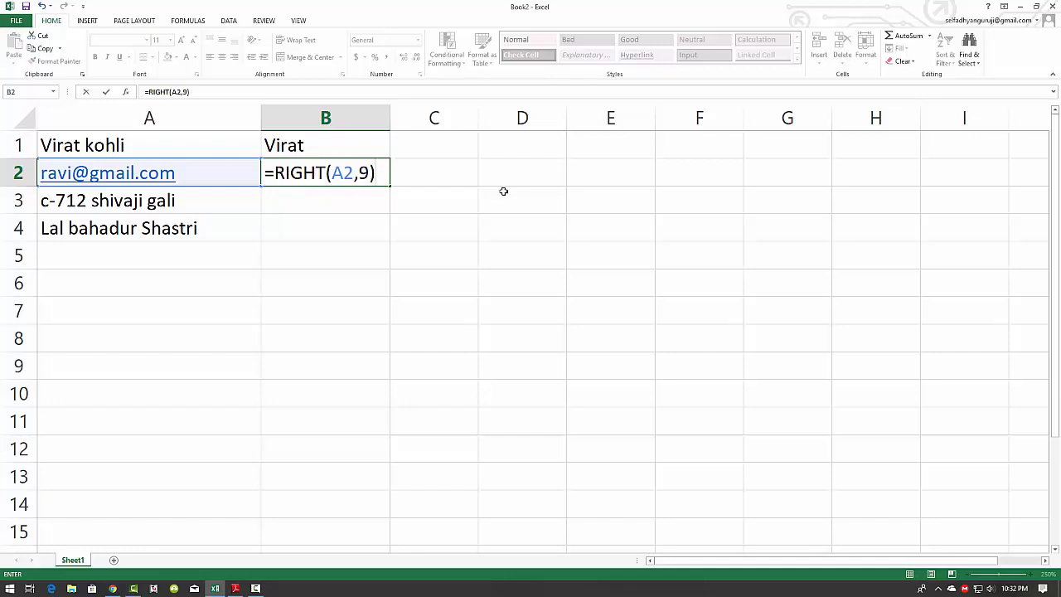
{"action": "key", "text": "Return"}
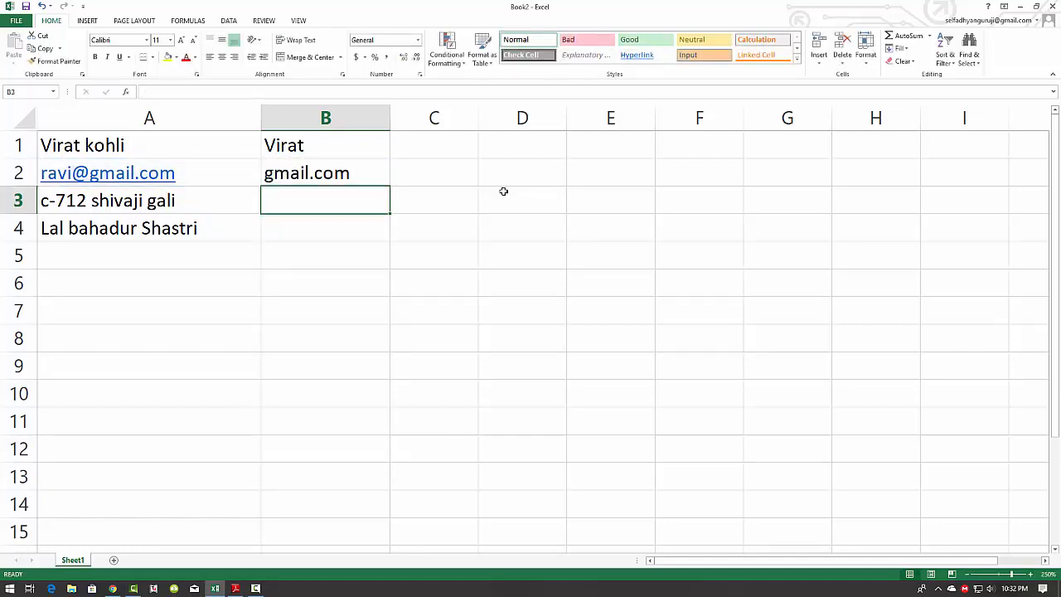
{"action": "left_click", "coordinate": [362, 173]}
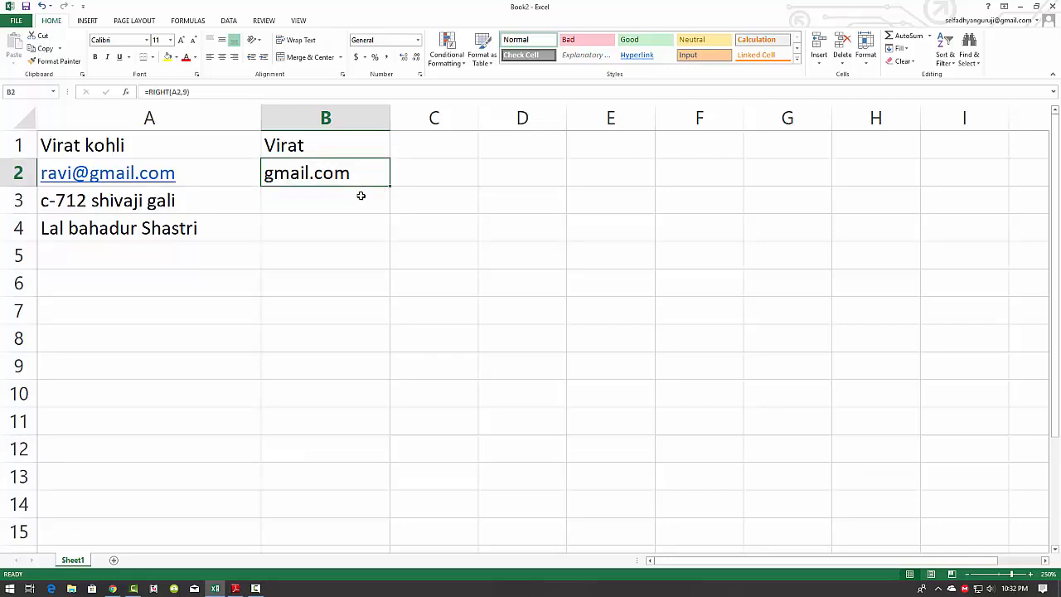
{"action": "left_click", "coordinate": [324, 146]}
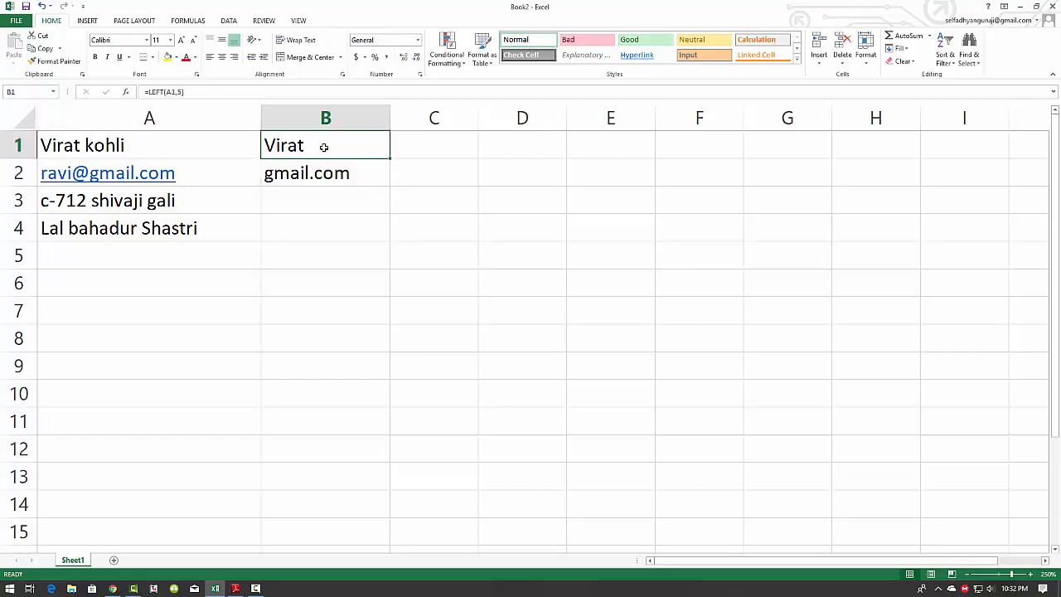
{"action": "left_click", "coordinate": [319, 176]}
Enter =MID(A3,7,7) in cell B3 to extract seven characters of A3 starting at the seventh.
{"action": "left_click", "coordinate": [314, 205]}
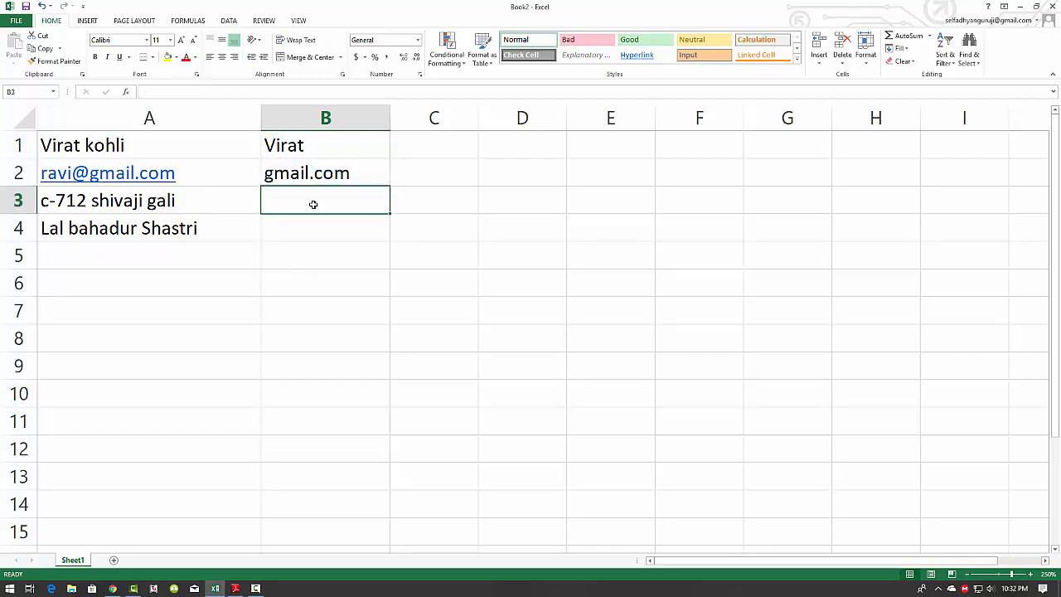
{"action": "type", "text": "=mid"}
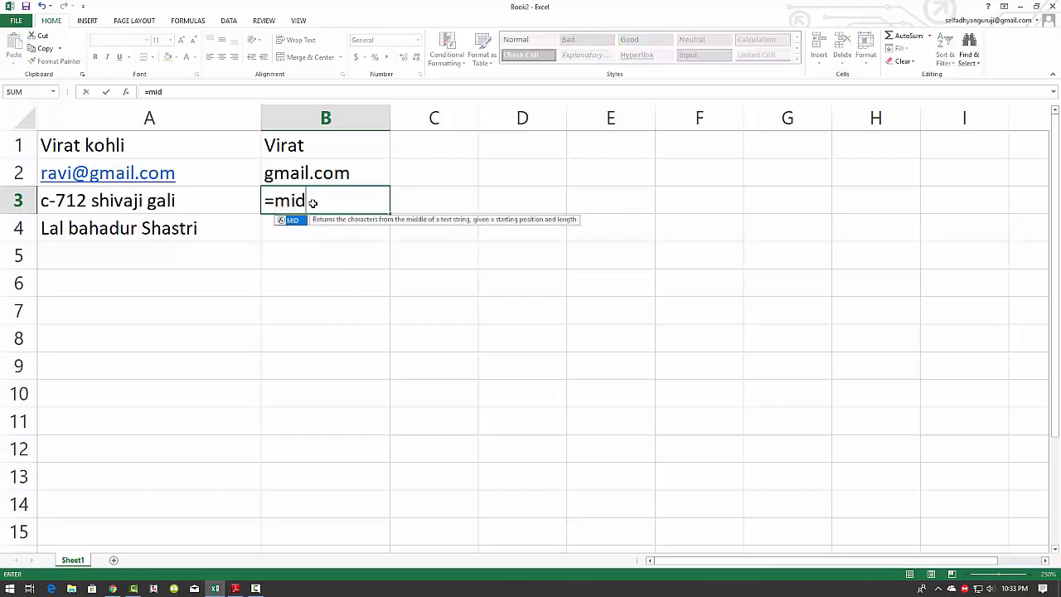
{"action": "key", "text": "Tab"}
{"action": "left_click", "coordinate": [186, 200]}
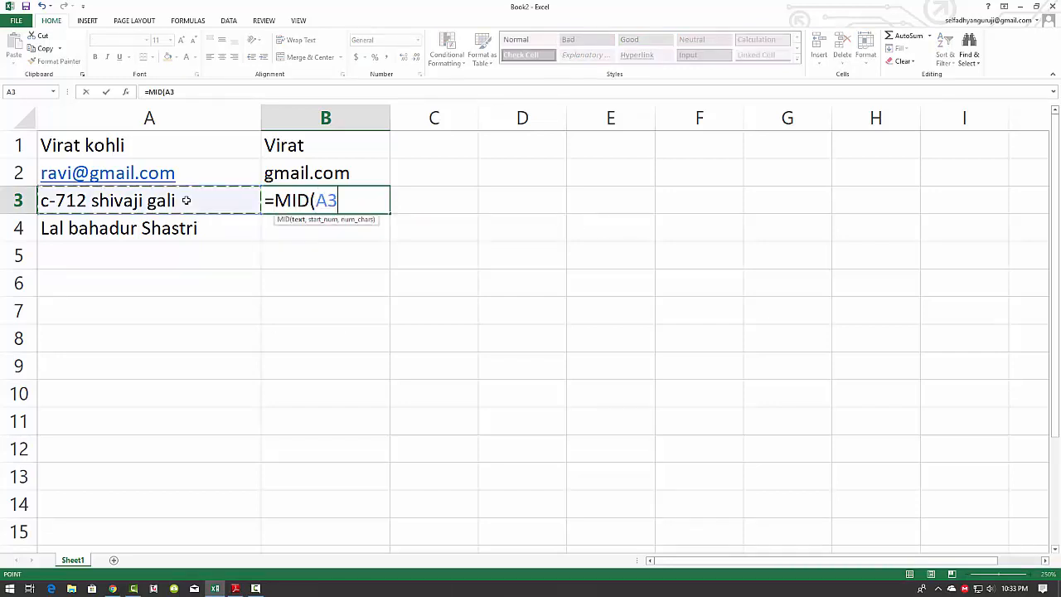
{"action": "type", "text": ",7"}
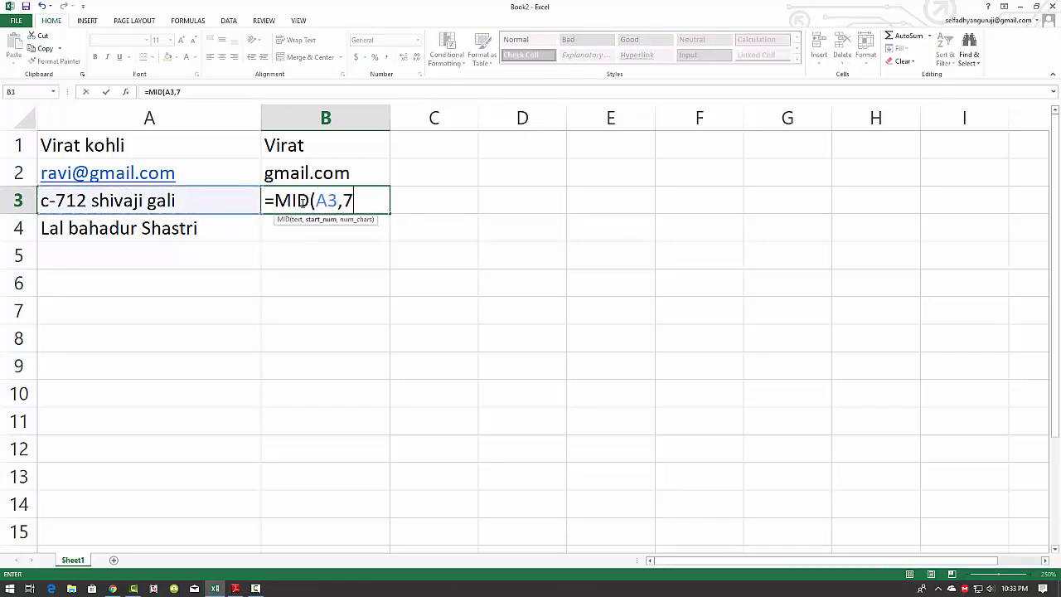
{"action": "type", "text": ",7)"}
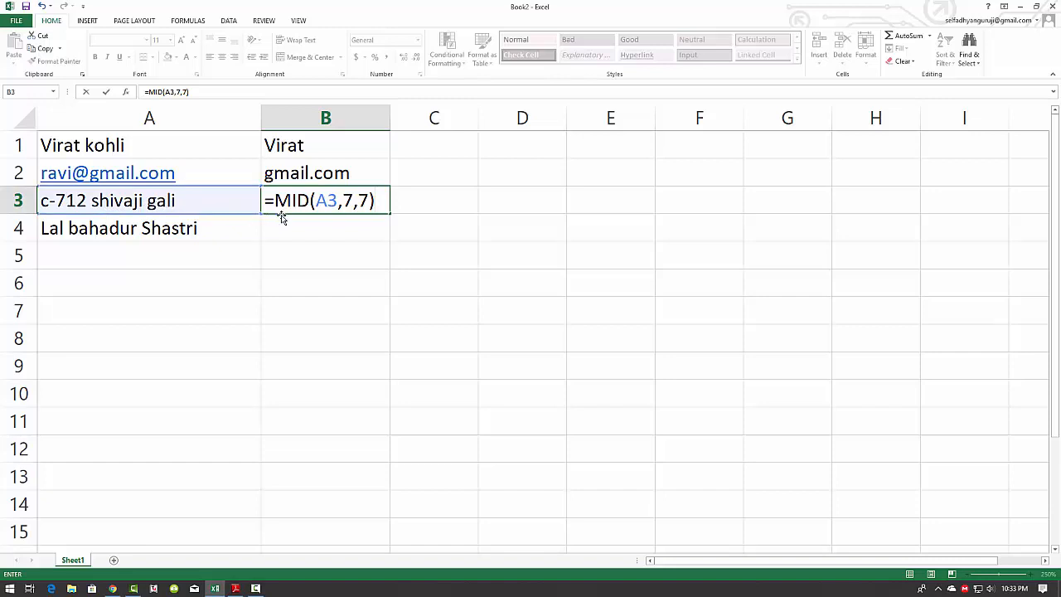
{"action": "key", "text": "Return"}
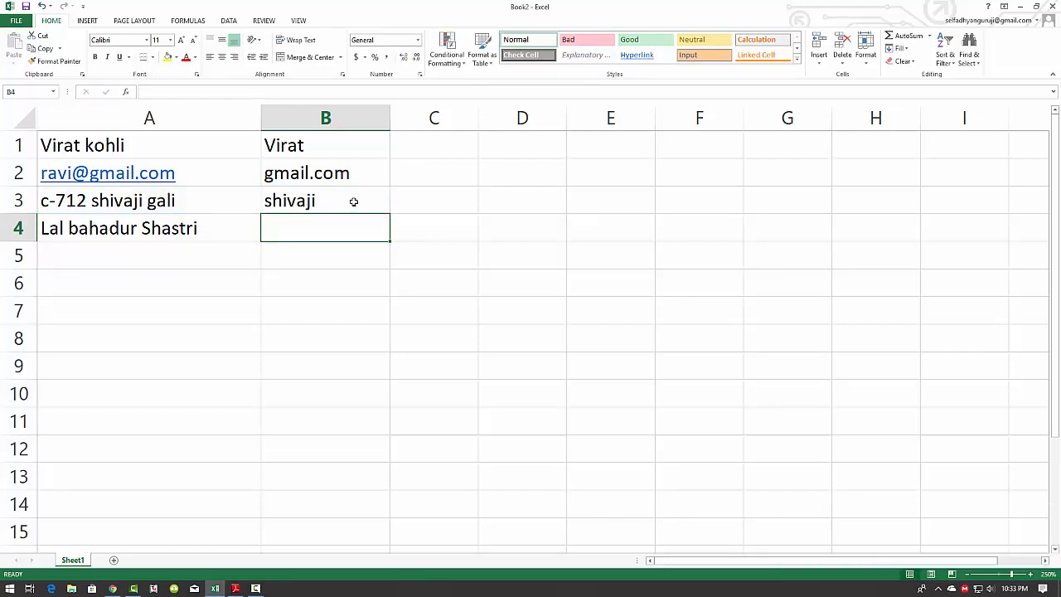
Enter =REPLACE(A4,1,3,"Veer") in cell B4 to replace the first three characters of A4 with Veer.
{"action": "type", "text": "=repl"}
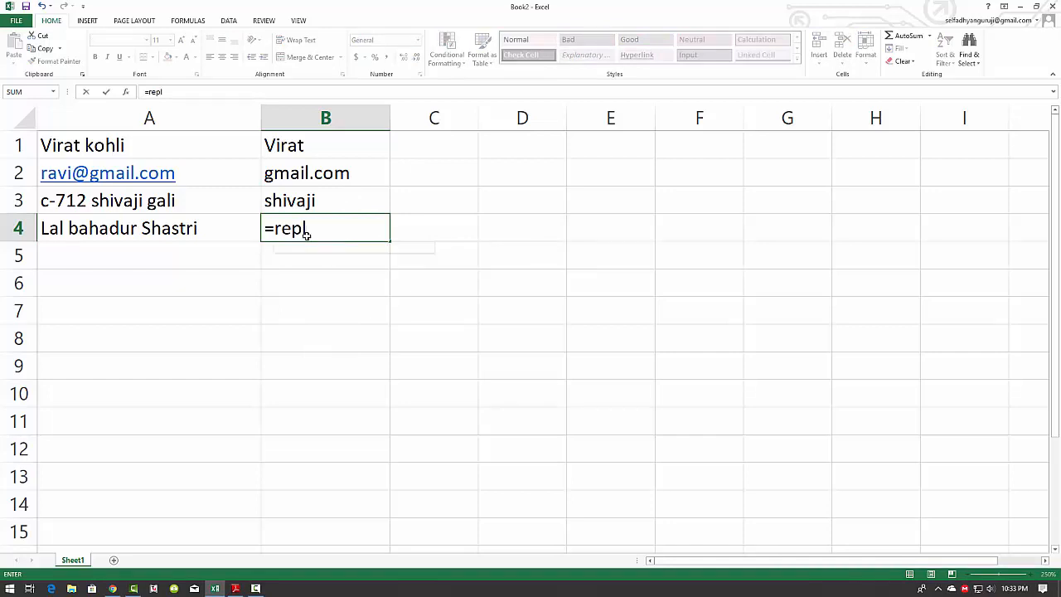
{"action": "key", "text": "Tab"}
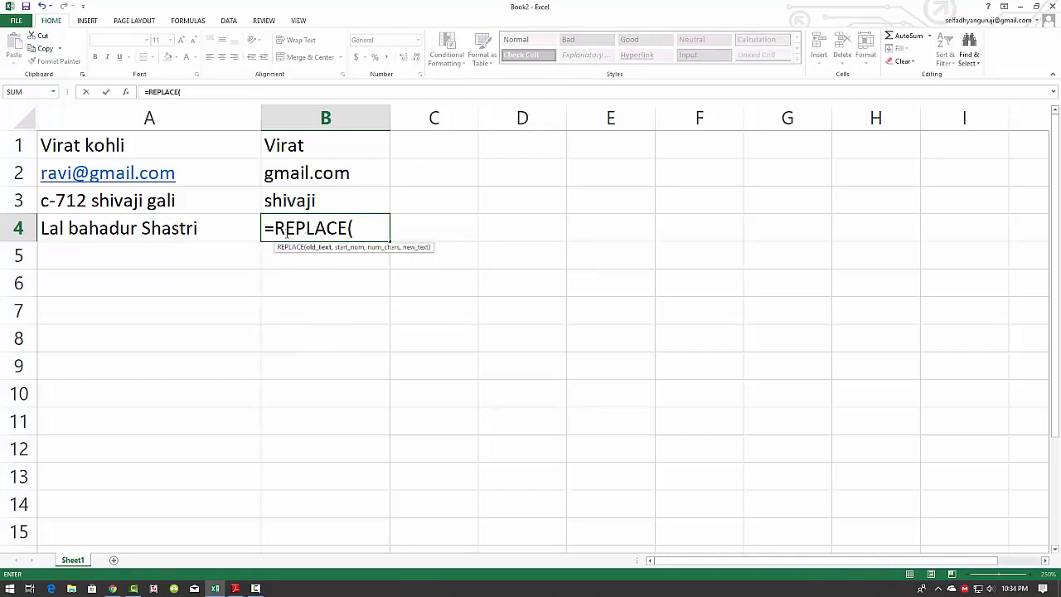
{"action": "left_click", "coordinate": [149, 230]}
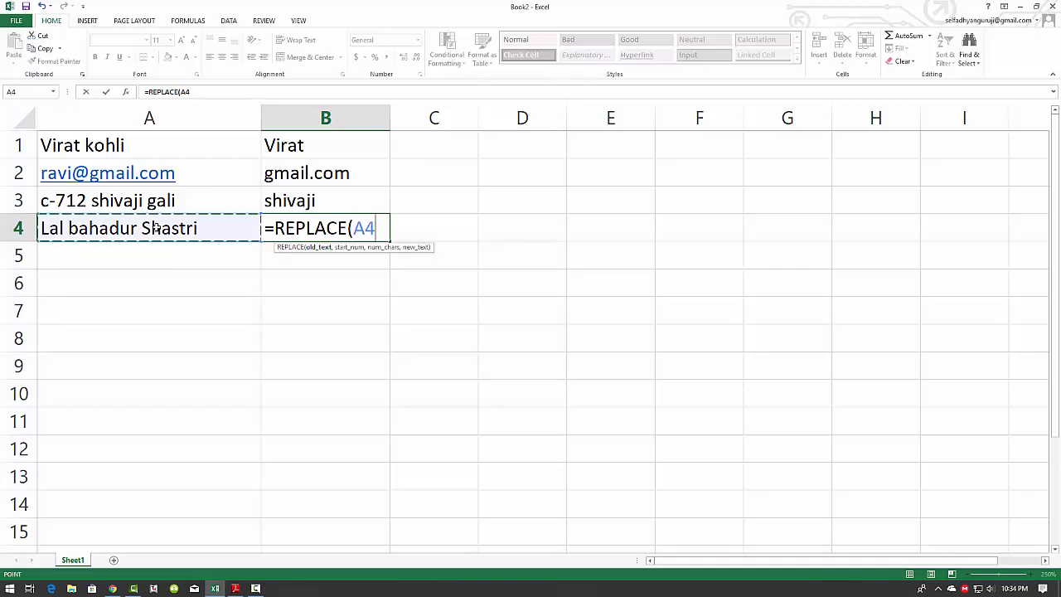
{"action": "type", "text": ","}
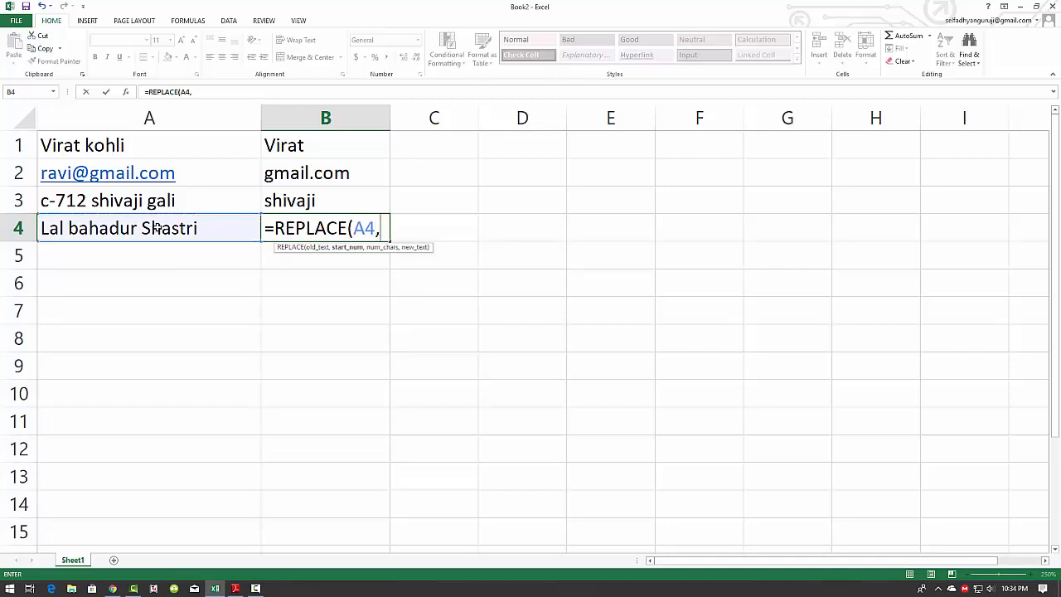
{"action": "type", "text": "1"}
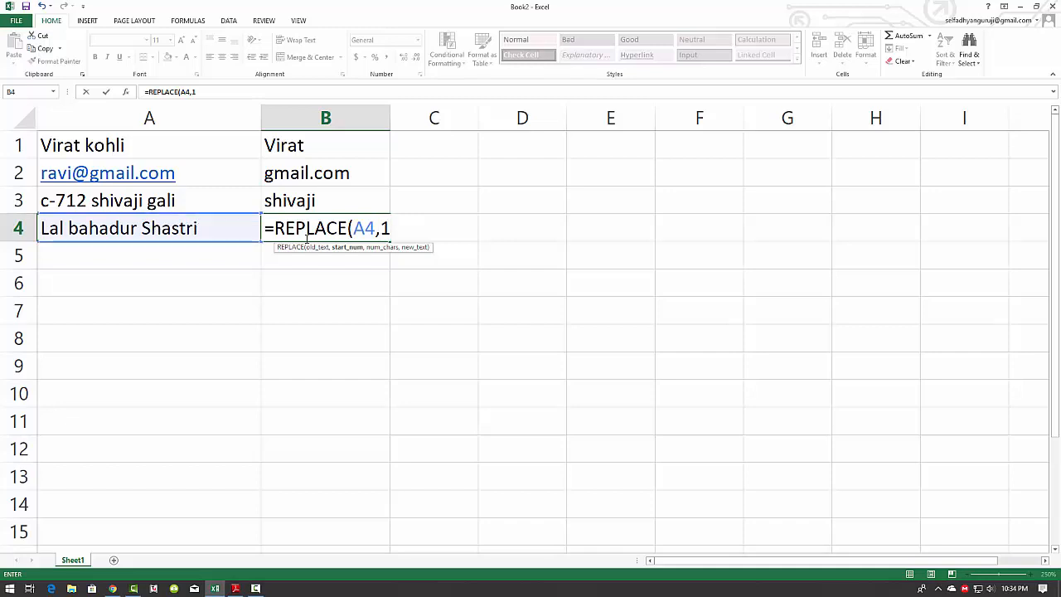
{"action": "type", "text": ",3"}
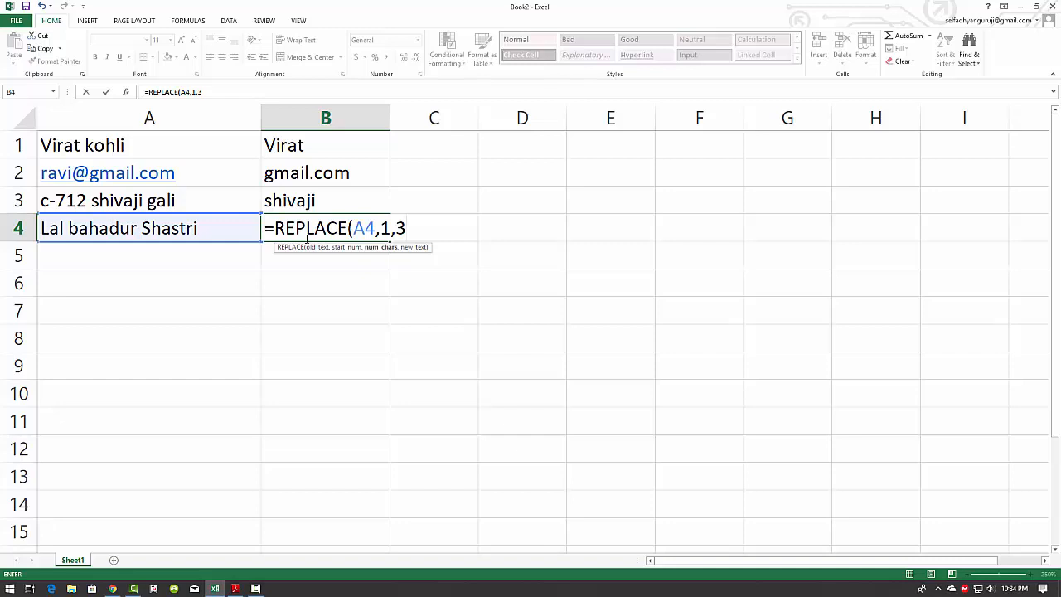
{"action": "type", "text": ",\"Veer"}
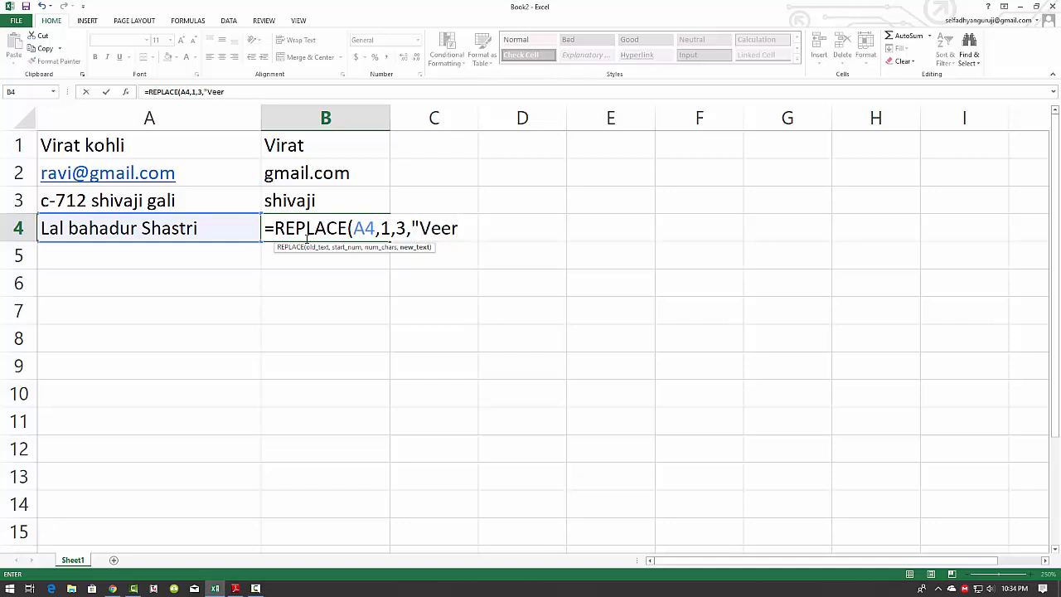
{"action": "type", "text": "\")"}
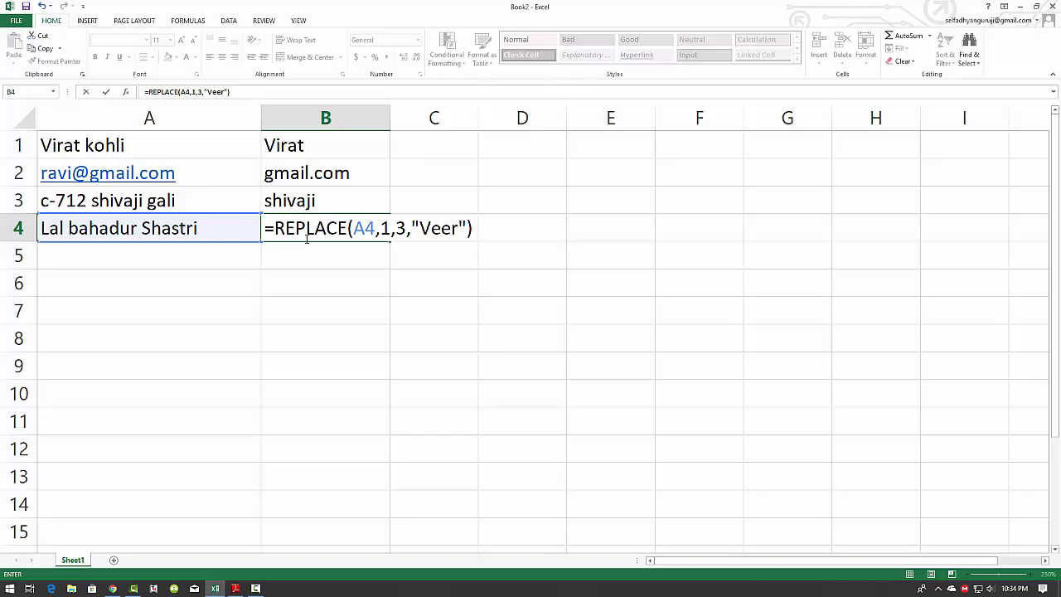
{"action": "key", "text": "Return"}
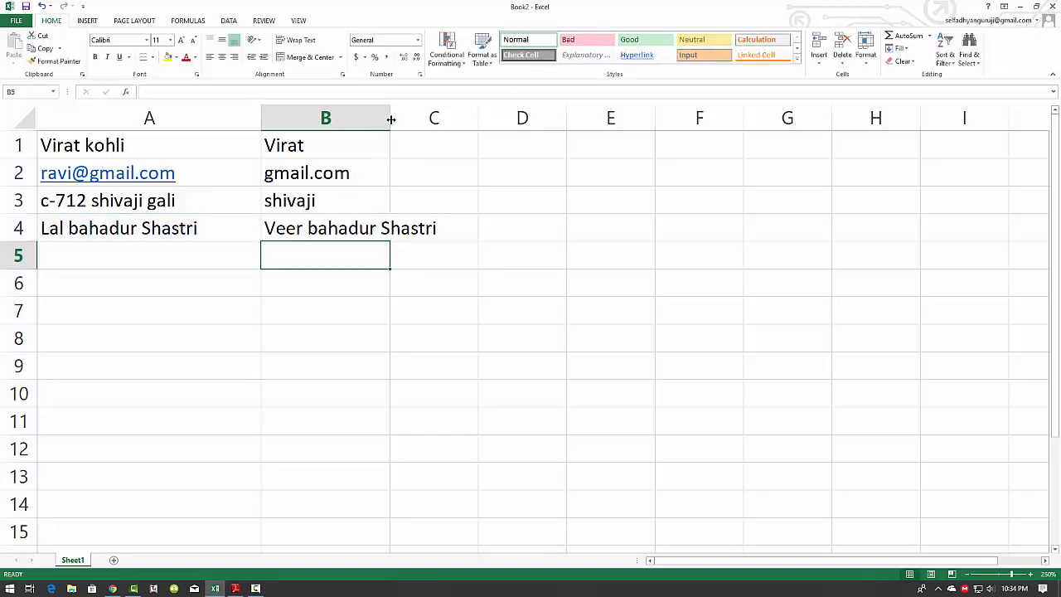
Widen column B to fit the replaced text and review the formulas in cells B1 through B4.
{"action": "left_click_drag", "start_coordinate": [389, 118], "coordinate": [480, 118]}
{"action": "left_click", "coordinate": [396, 153]}
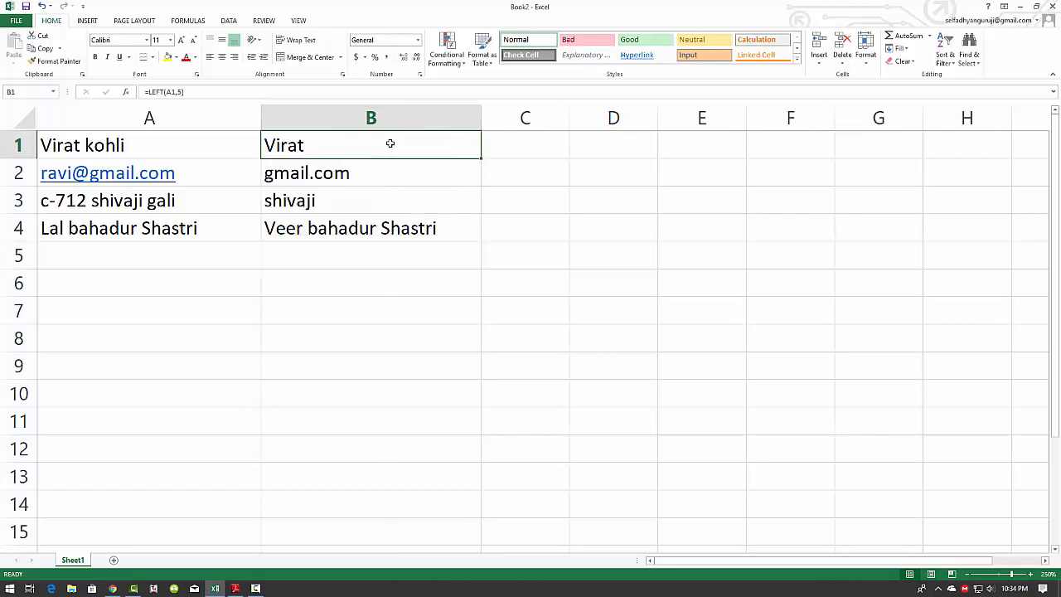
{"action": "left_click", "coordinate": [375, 168]}
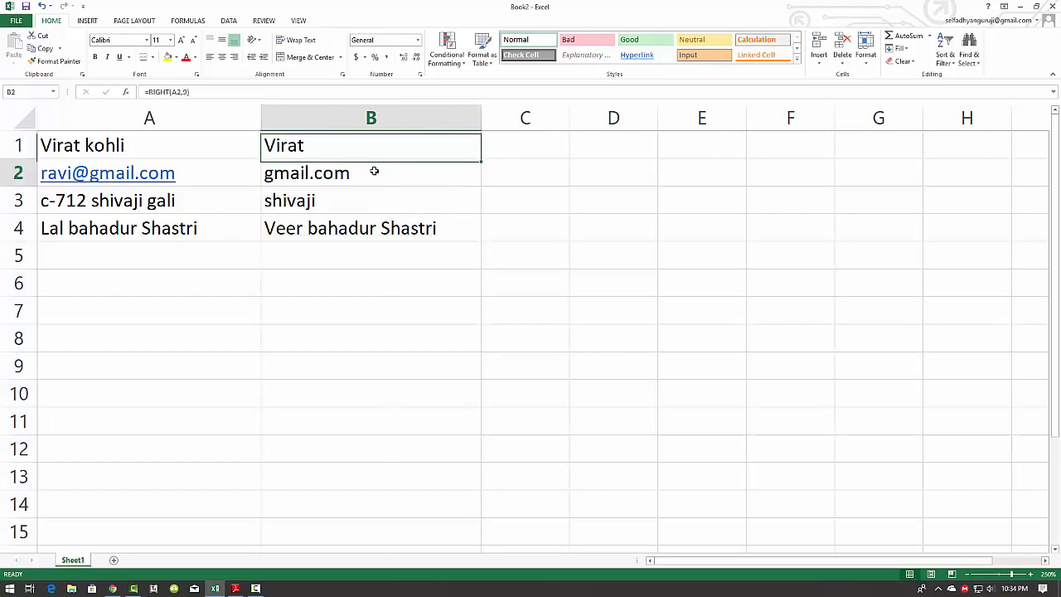
{"action": "left_click", "coordinate": [361, 200]}
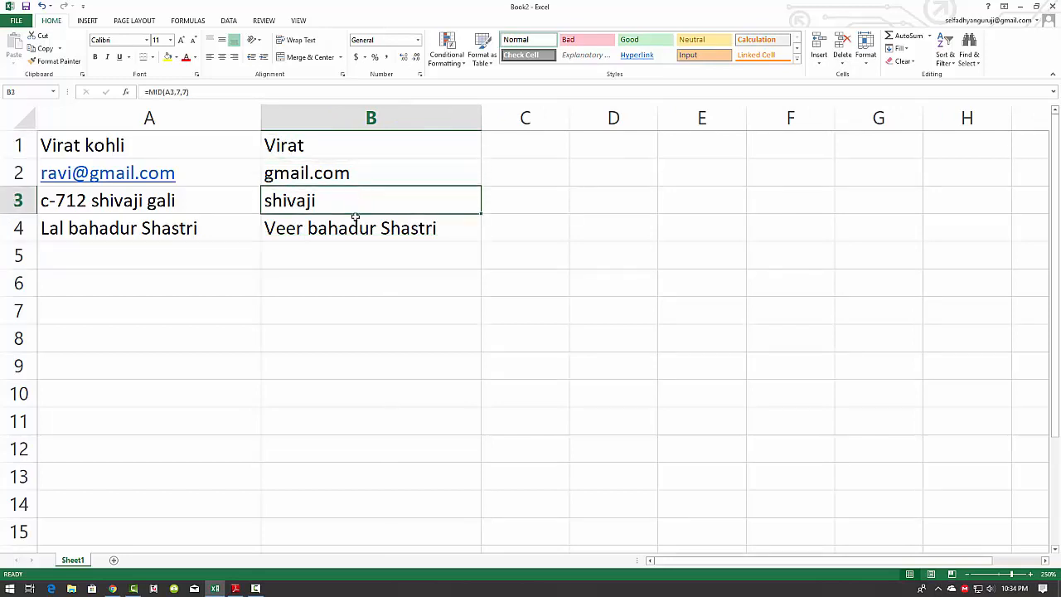
{"action": "left_click", "coordinate": [352, 223]}
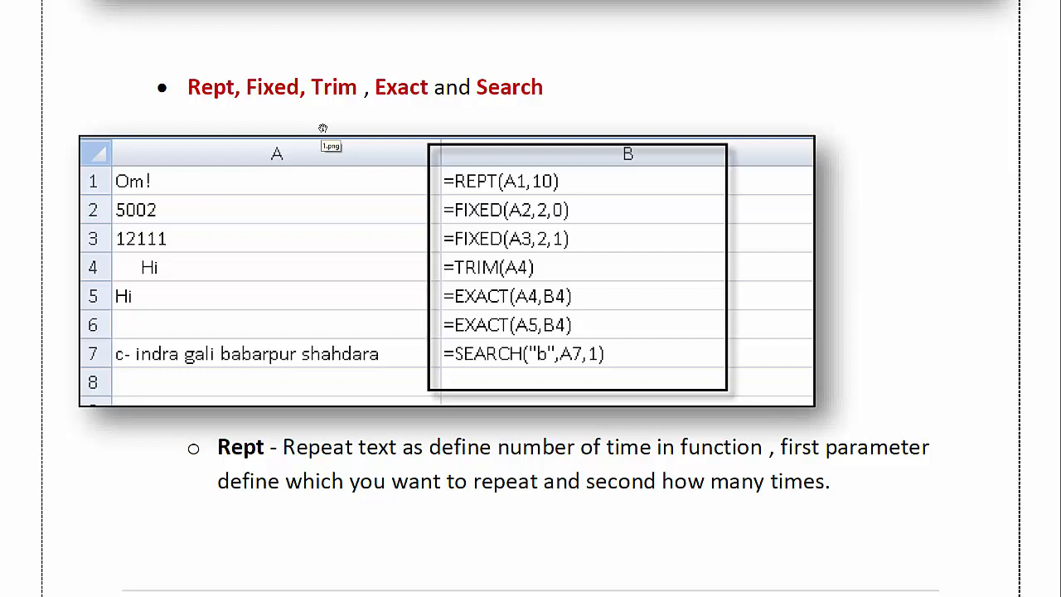
Consult the Rept notes, enter =REPT(A1,10) in cell B1 of the Book3 workbook, and review the formula.
{"action": "left_click_drag", "start_coordinate": [323, 128], "coordinate": [354, 52]}
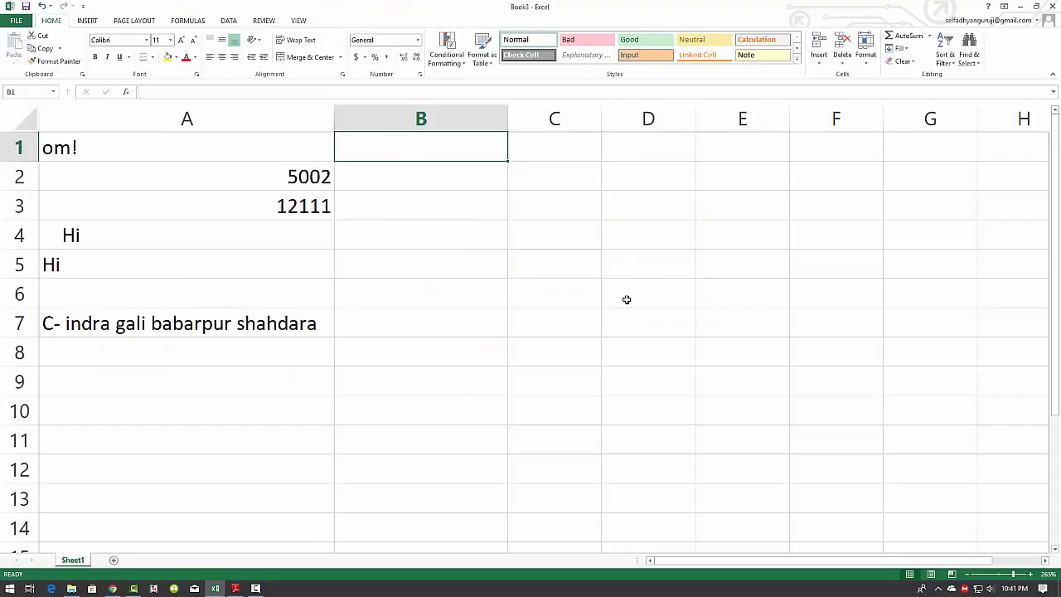
{"action": "type", "text": "="}
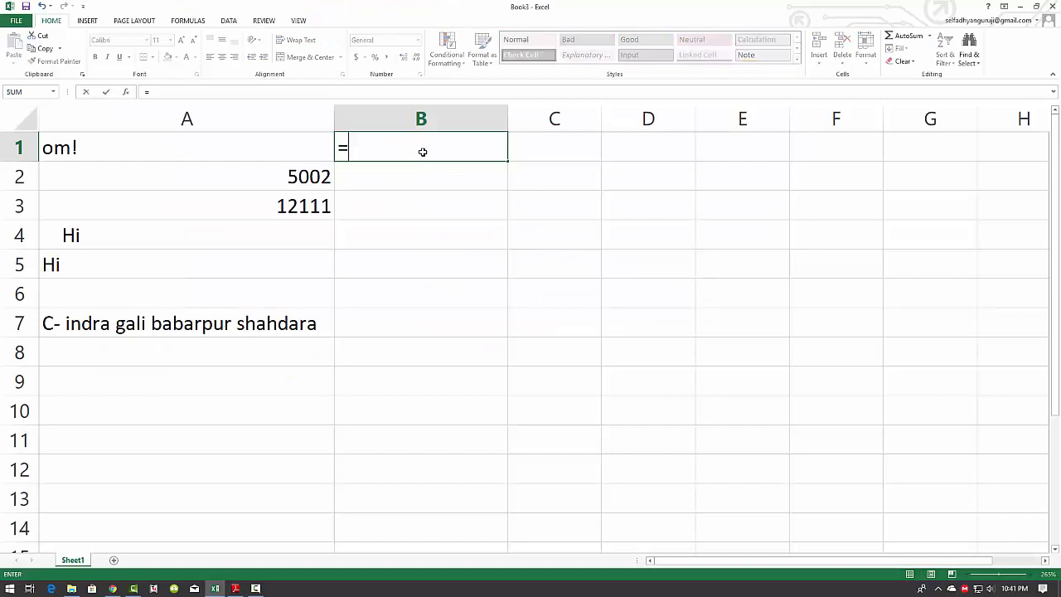
{"action": "type", "text": "rept"}
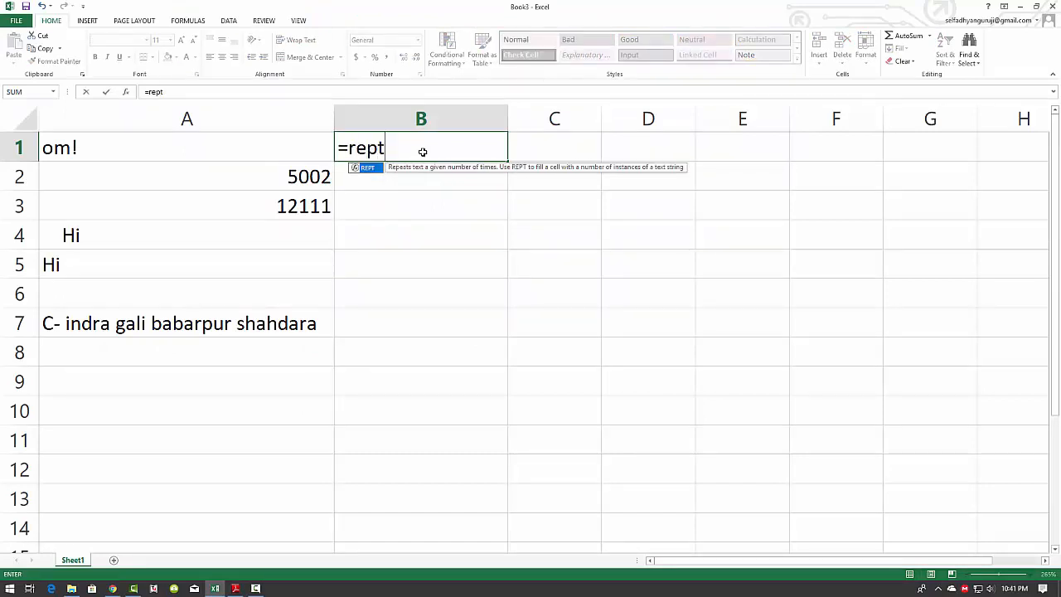
{"action": "key", "text": "Tab"}
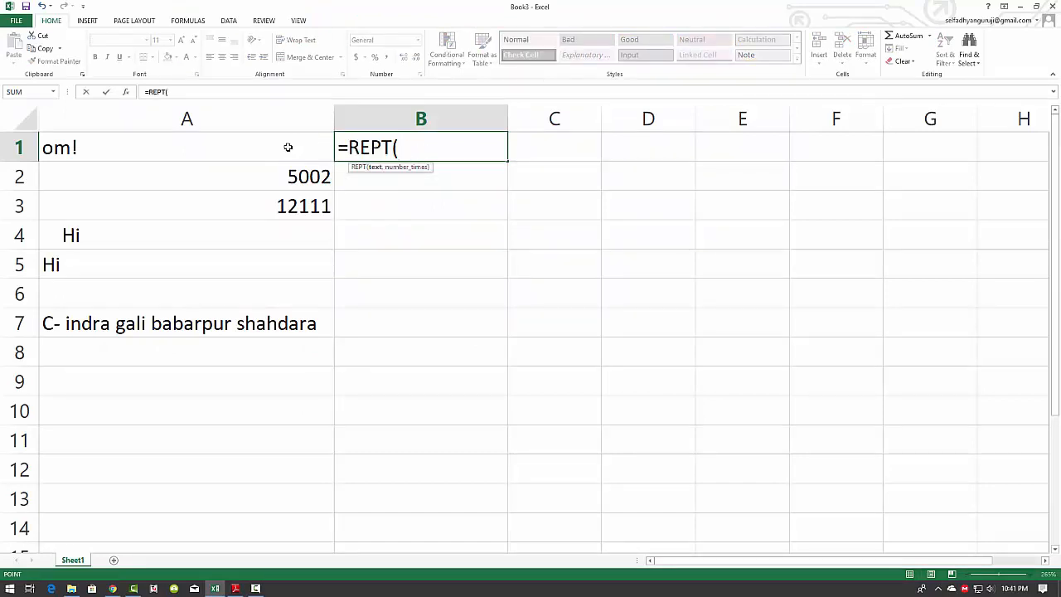
{"action": "left_click", "coordinate": [288, 146]}
{"action": "type", "text": ","}
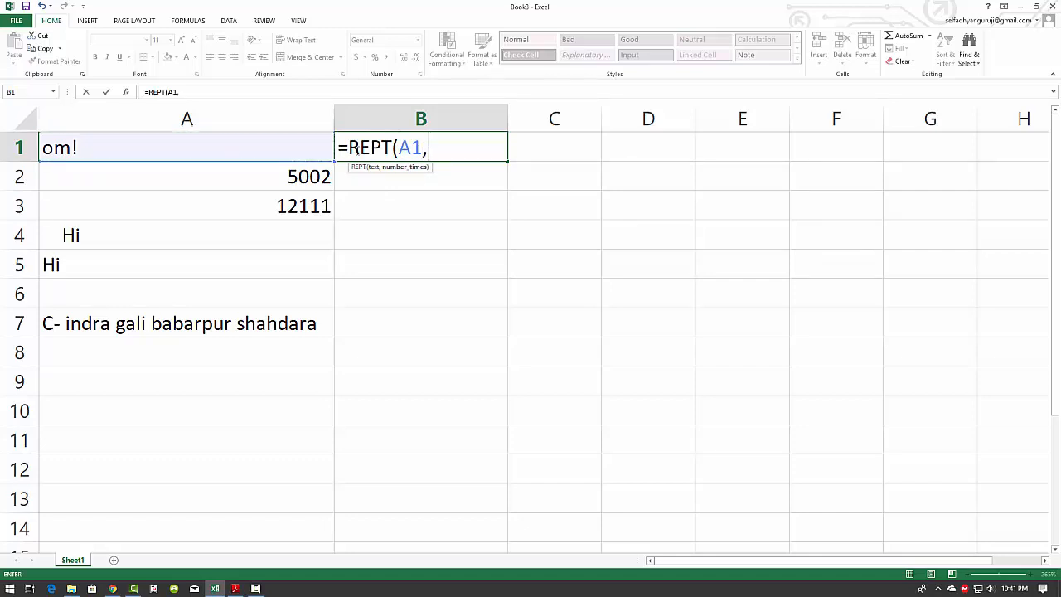
{"action": "type", "text": "10)"}
{"action": "key", "text": "Return"}
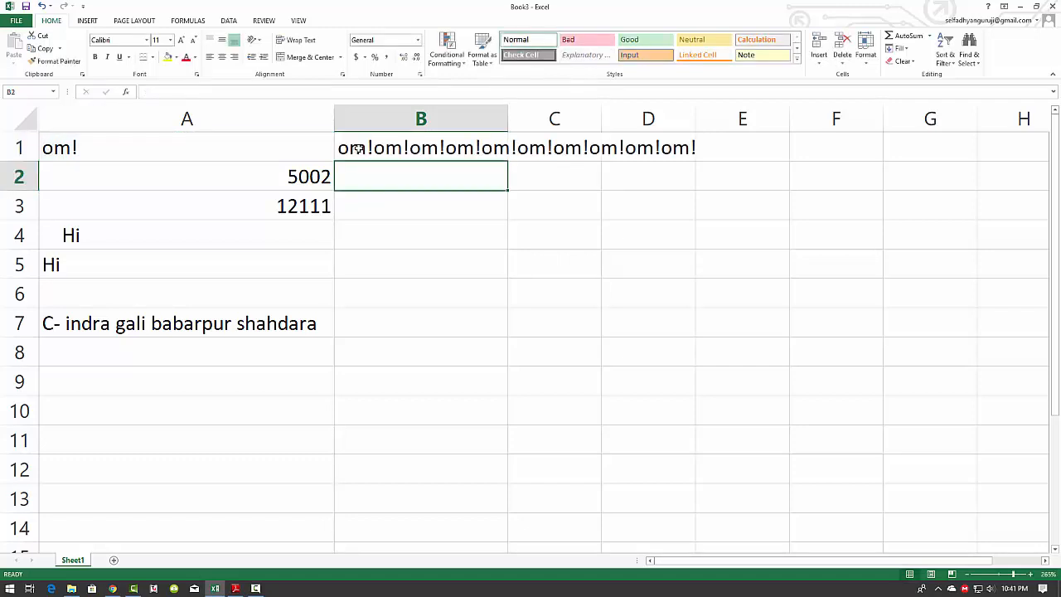
{"action": "left_click", "coordinate": [376, 143]}
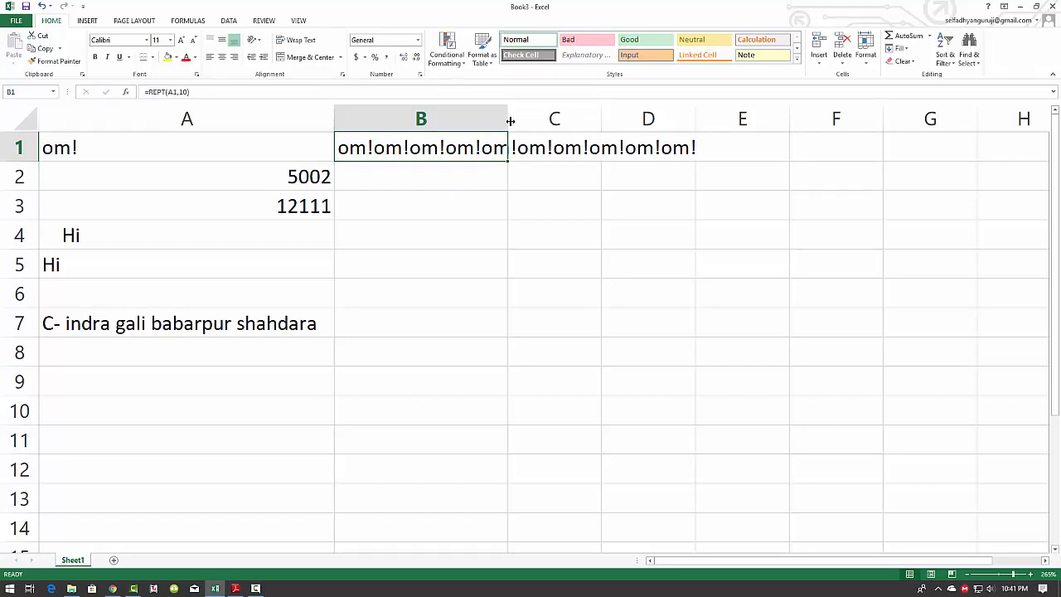
{"action": "left_click", "coordinate": [473, 176]}
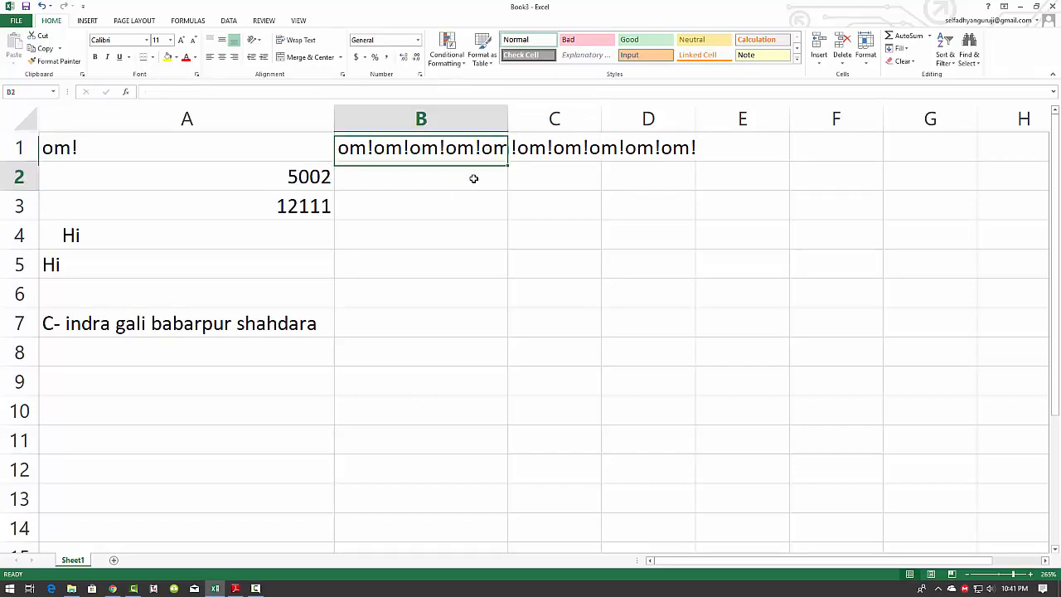
{"action": "left_click", "coordinate": [460, 147]}
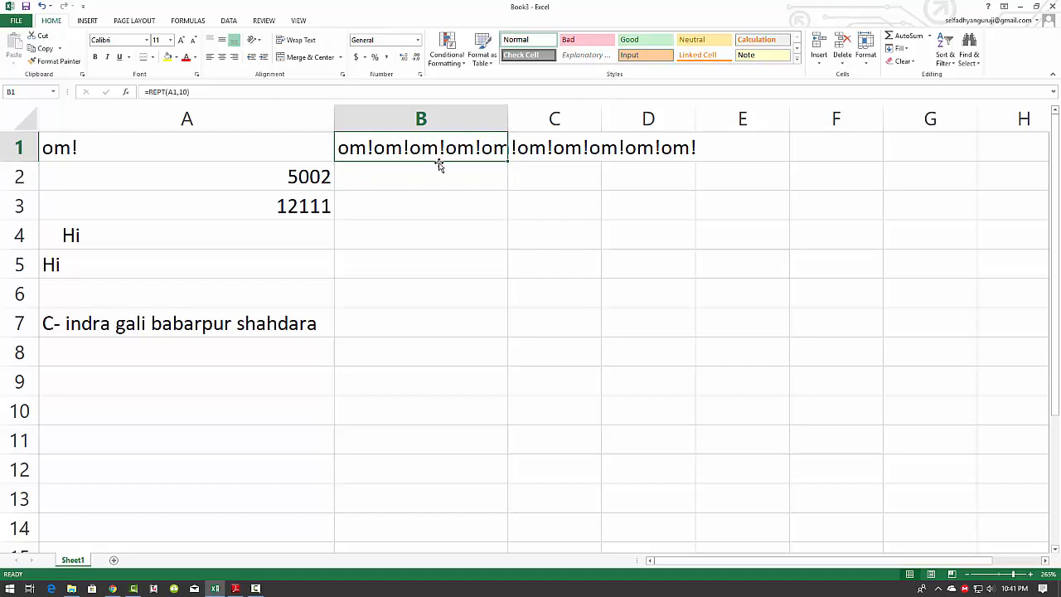
Enter =FIXED(A2,2,0) in cell B2 to format A2 with two decimals and commas, and review the formula.
{"action": "left_click", "coordinate": [435, 173]}
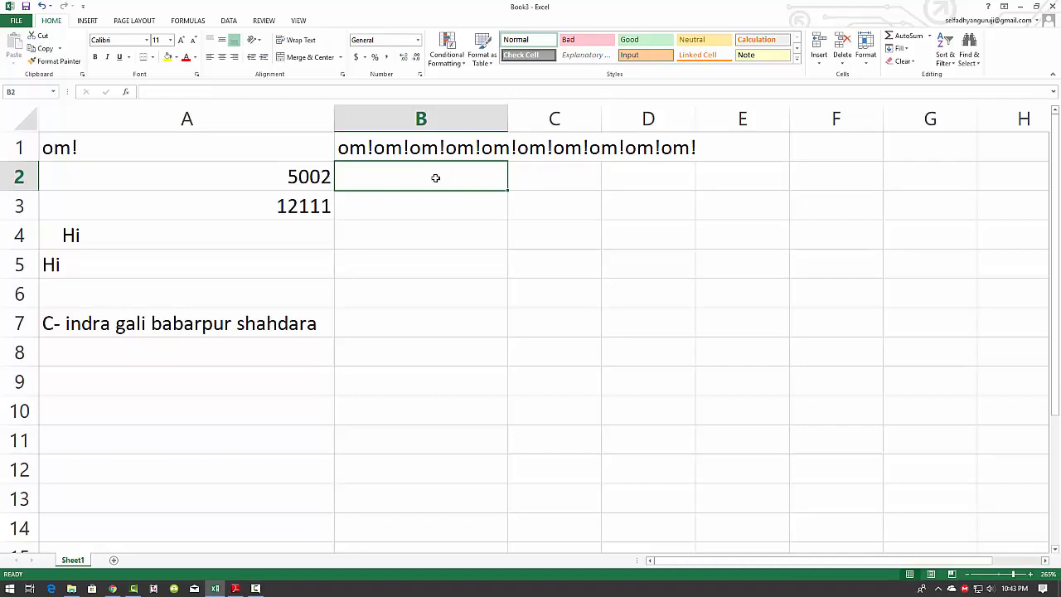
{"action": "type", "text": "=fi"}
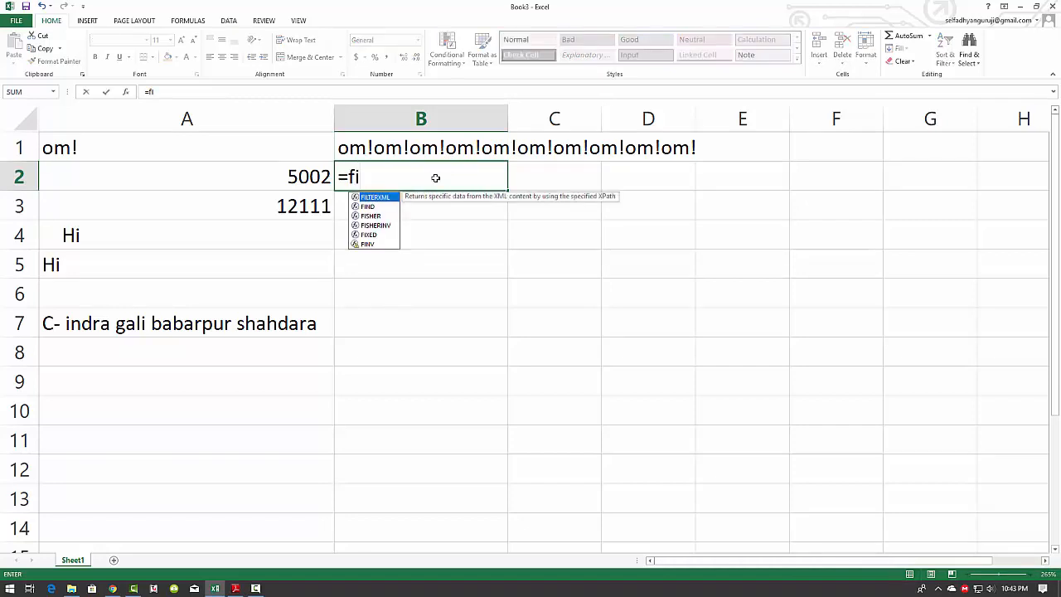
{"action": "type", "text": "xe"}
{"action": "key", "text": "Tab"}
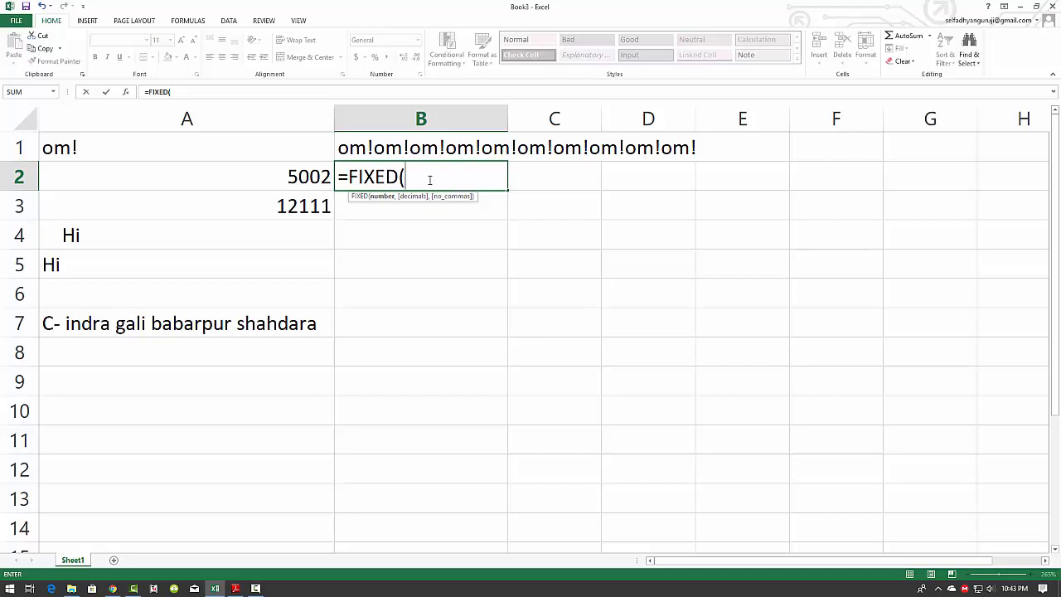
{"action": "left_click", "coordinate": [269, 169]}
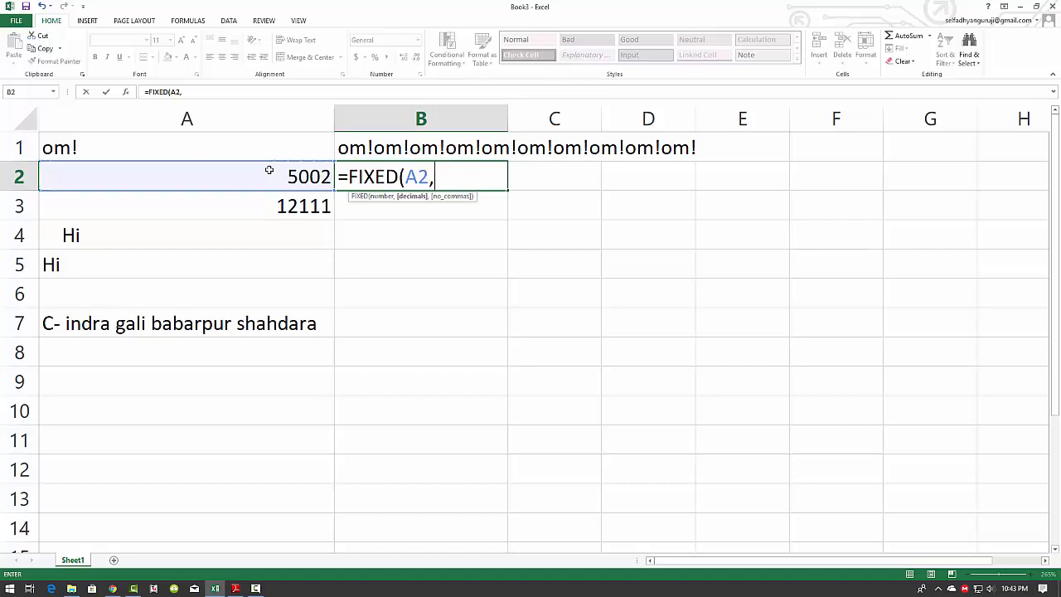
{"action": "type", "text": ",2,"}
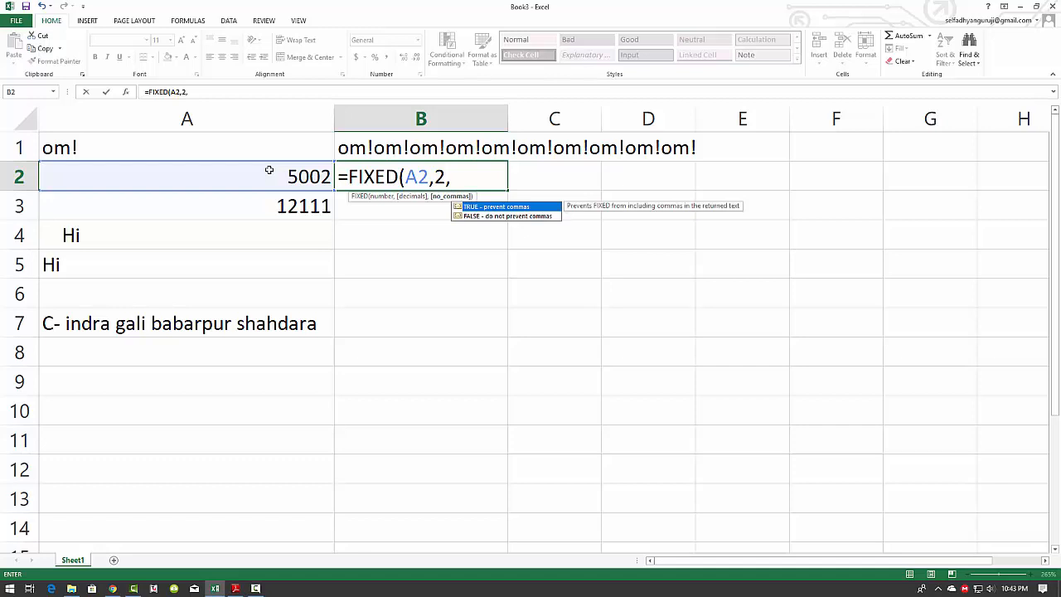
{"action": "type", "text": "0)"}
{"action": "key", "text": "ctrl+Return"}
{"action": "key", "text": "Return"}
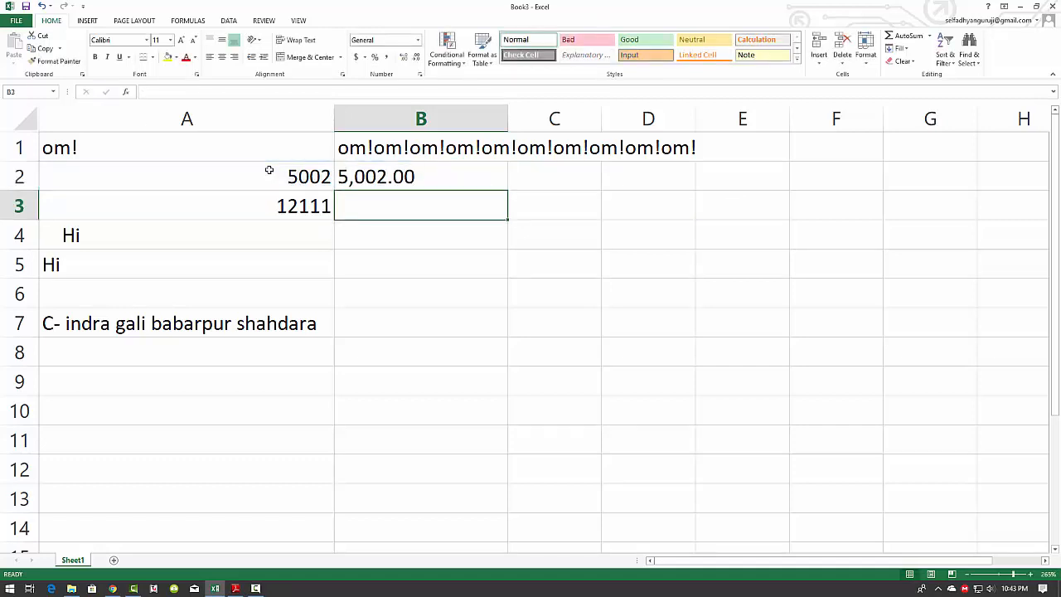
{"action": "left_click", "coordinate": [369, 177]}
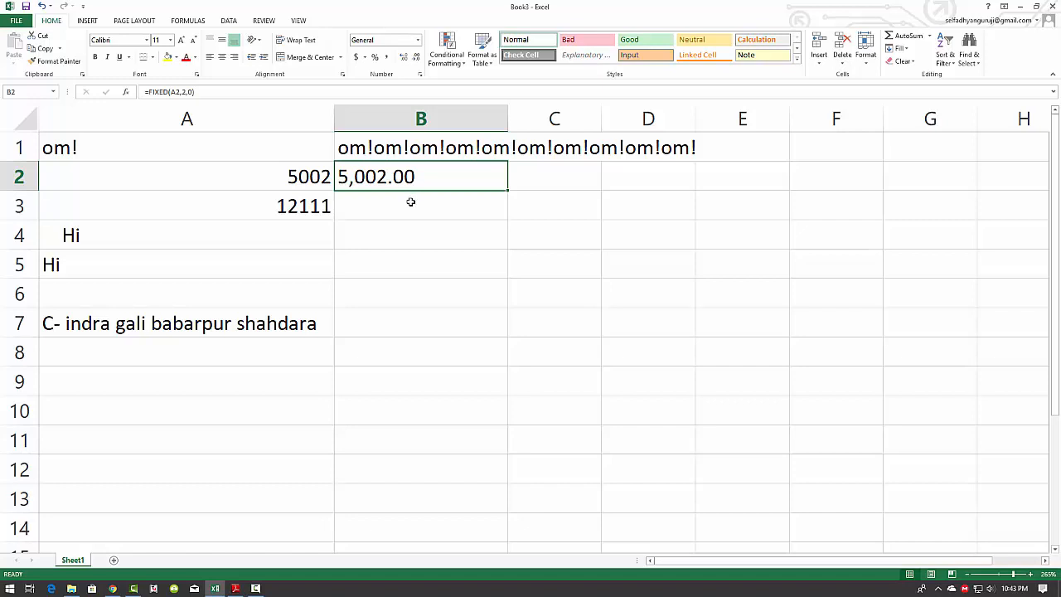
Enter =FIXED(A3,2,1) in cell B3 to format A3 with two decimals and no commas, and compare its formula with B2's.
{"action": "left_click", "coordinate": [411, 203]}
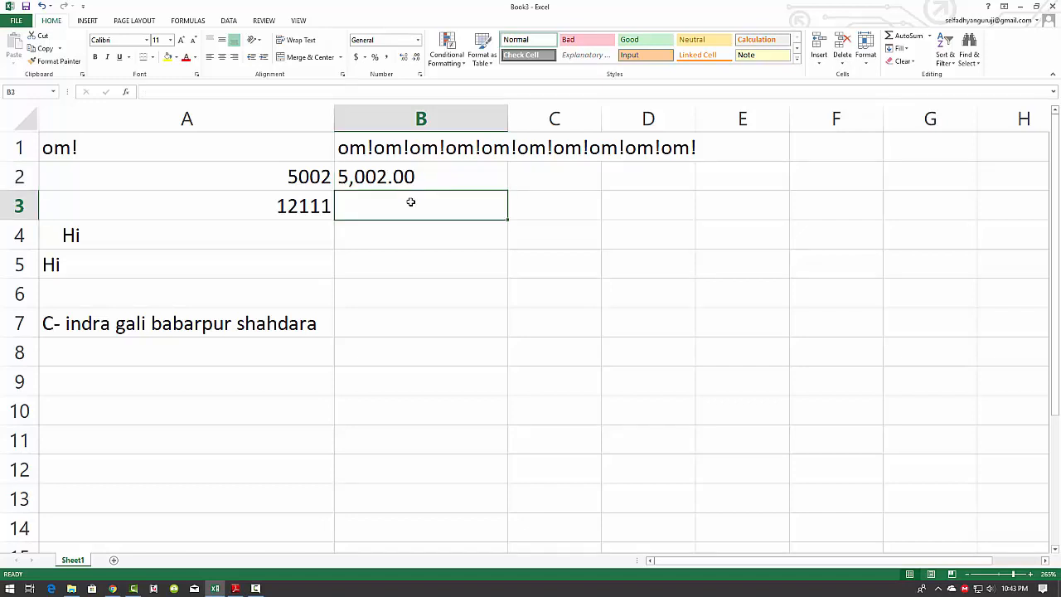
{"action": "type", "text": "=fix"}
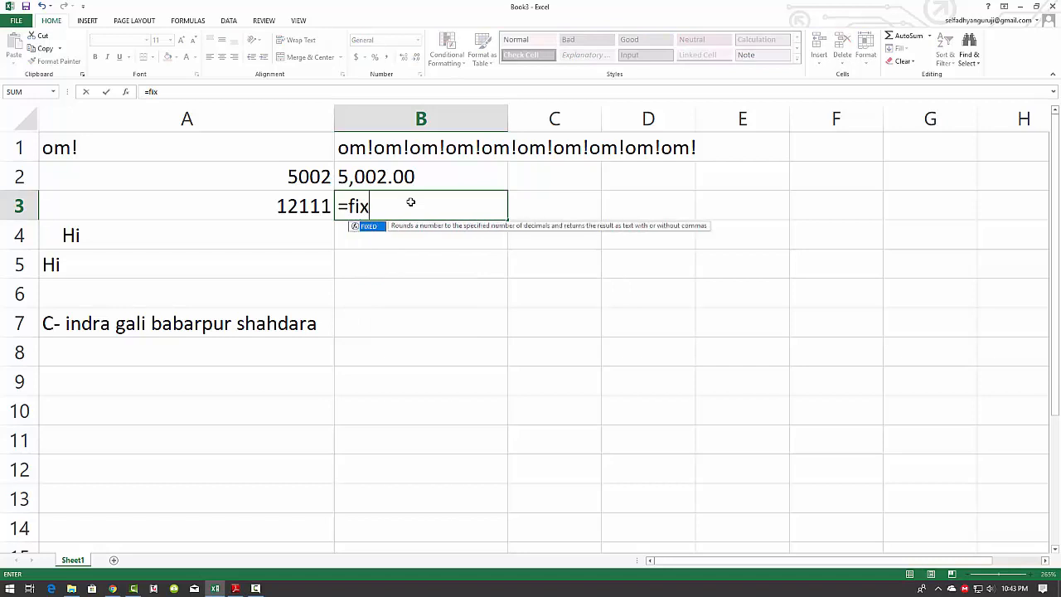
{"action": "key", "text": "Tab"}
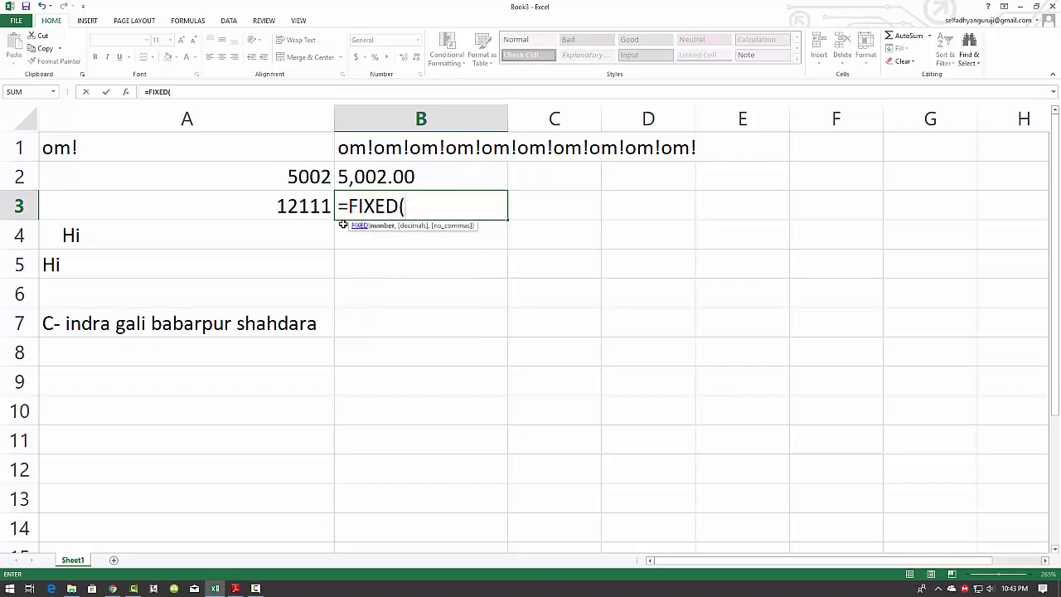
{"action": "left_click", "coordinate": [282, 211]}
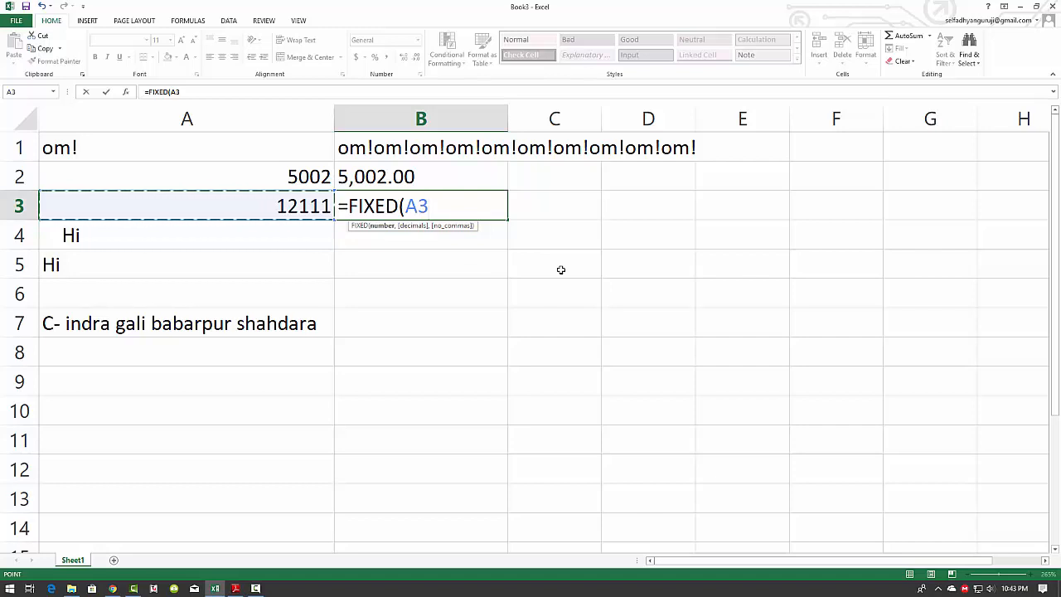
{"action": "type", "text": ","}
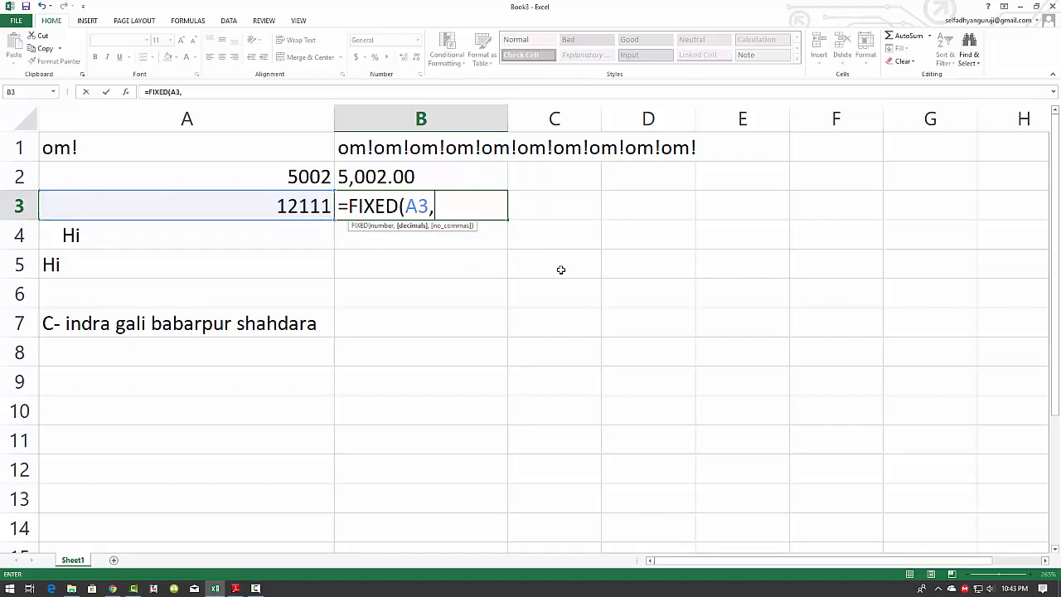
{"action": "type", "text": "2,"}
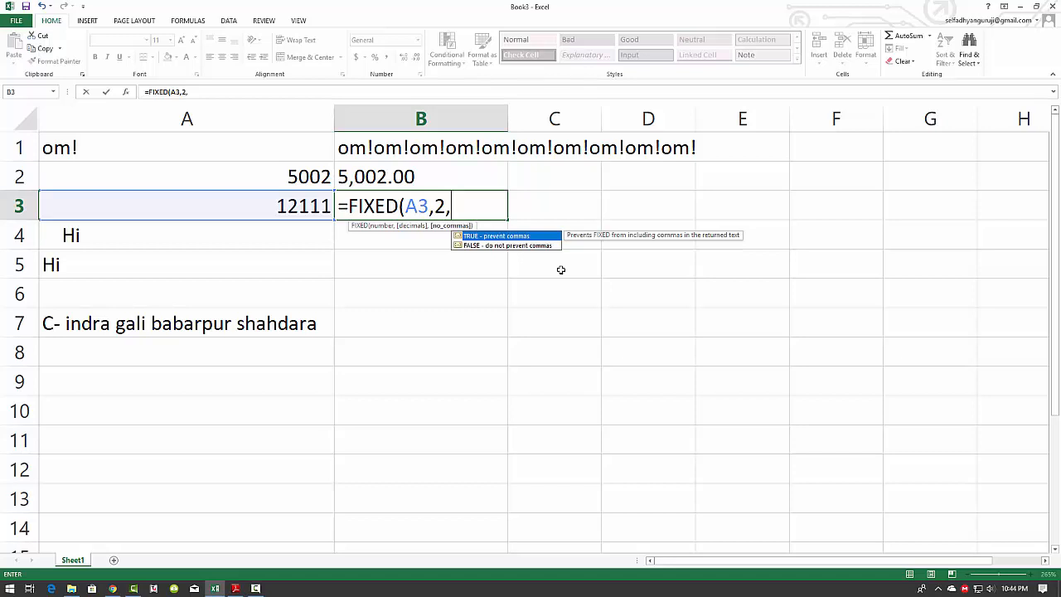
{"action": "type", "text": "1)"}
{"action": "key", "text": "Return"}
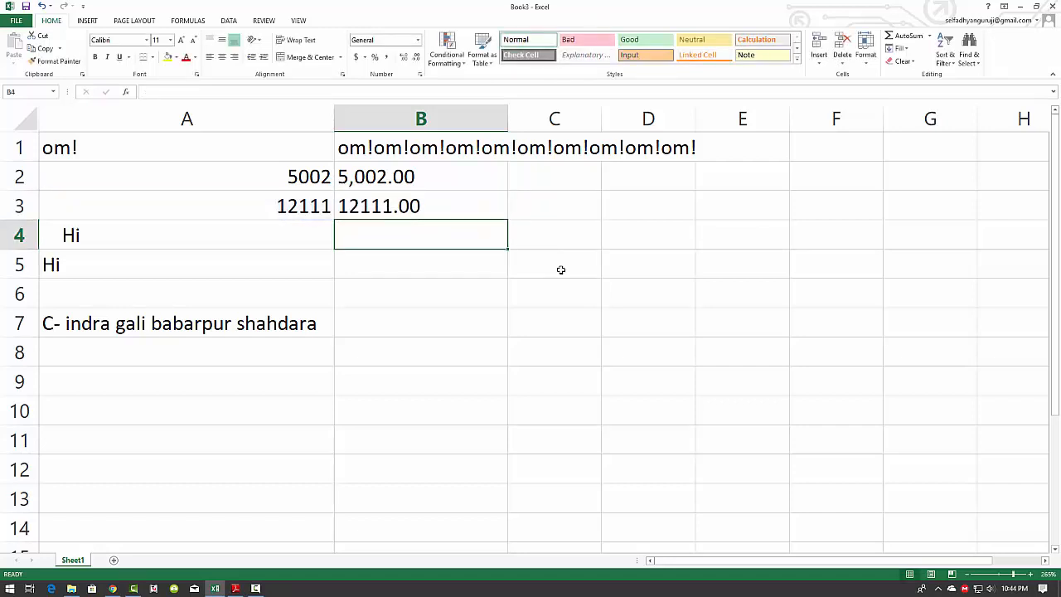
{"action": "key", "text": "Up"}
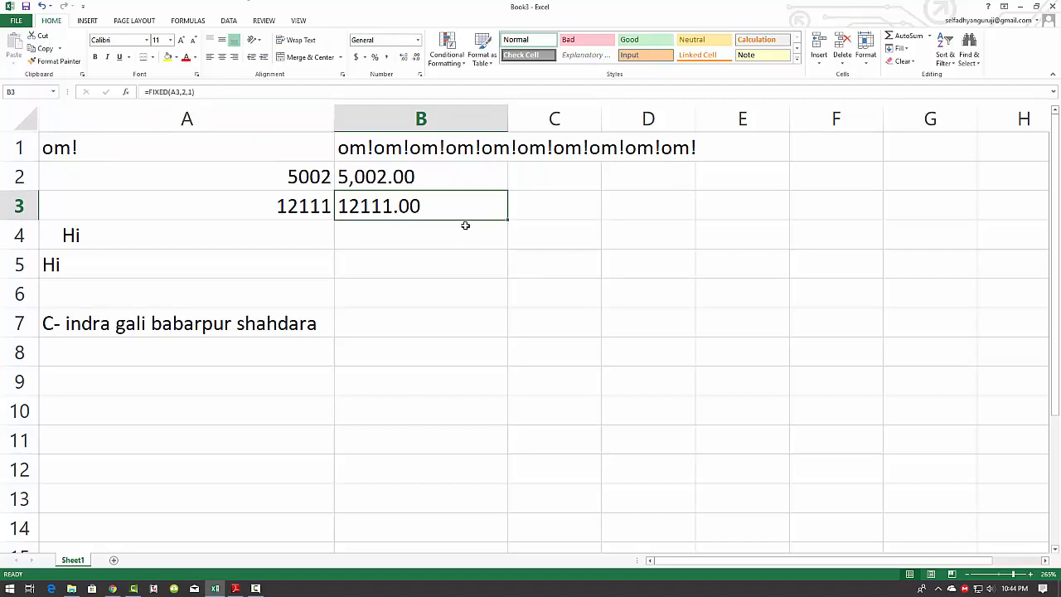
{"action": "left_click", "coordinate": [409, 181]}
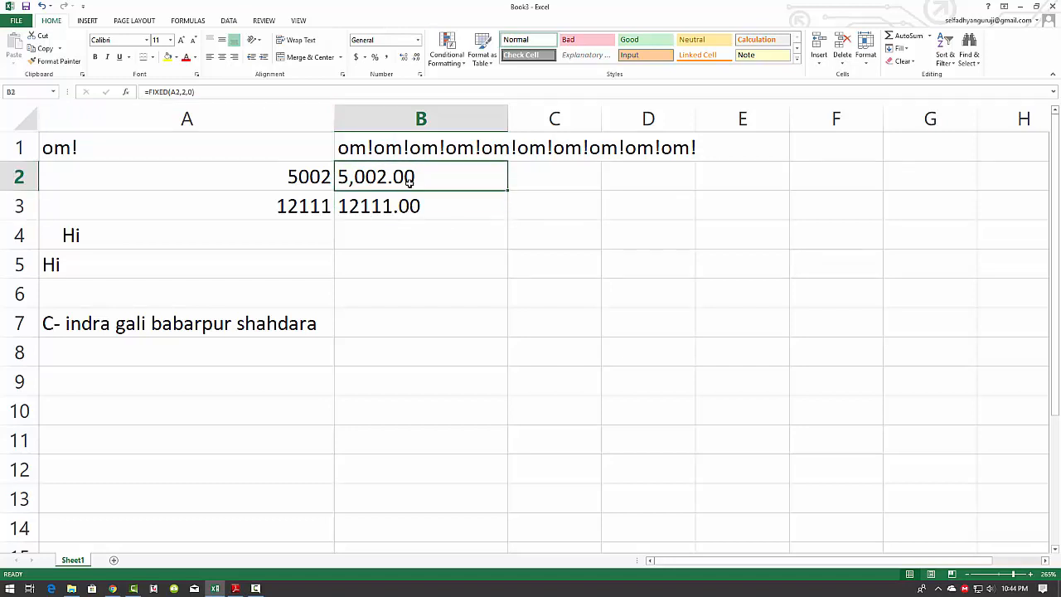
Enter =TRIM(A4) in cell B4 to remove the extra spaces from A4, and compare the source cell with the formula.
{"action": "left_click", "coordinate": [378, 240]}
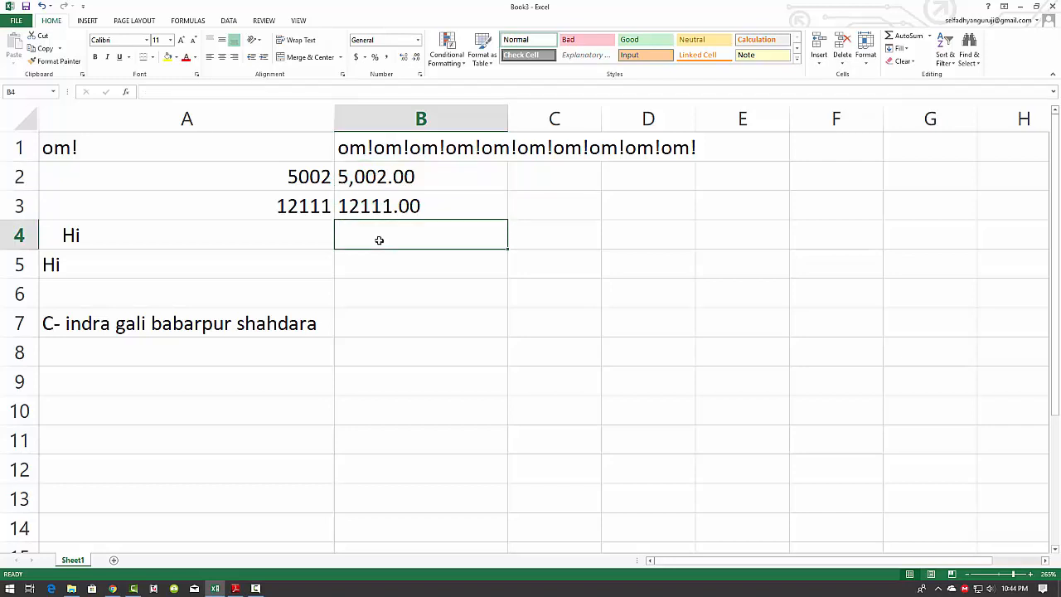
{"action": "type", "text": "=tri"}
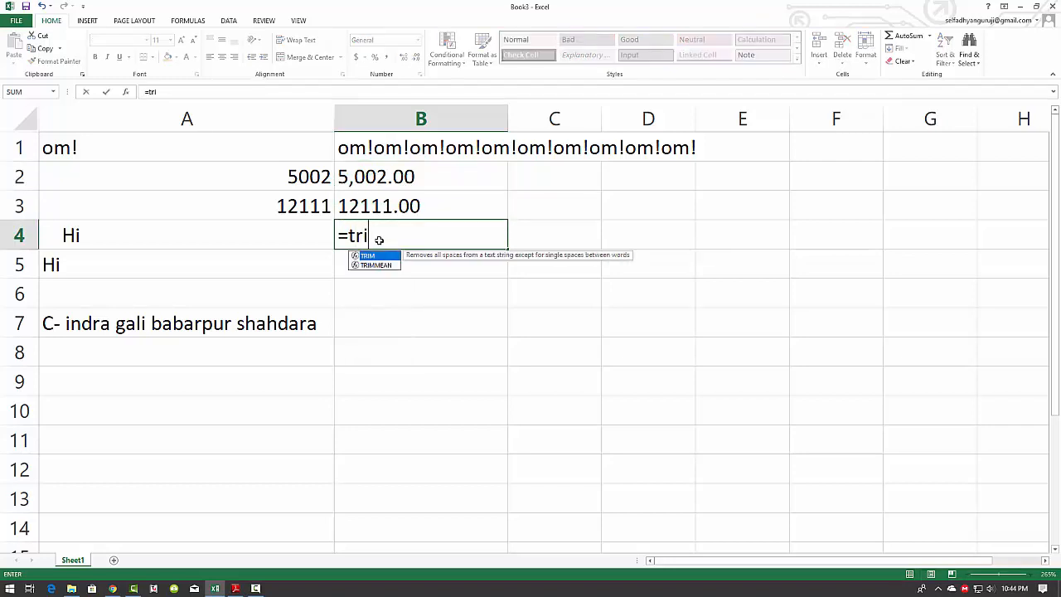
{"action": "key", "text": "Tab"}
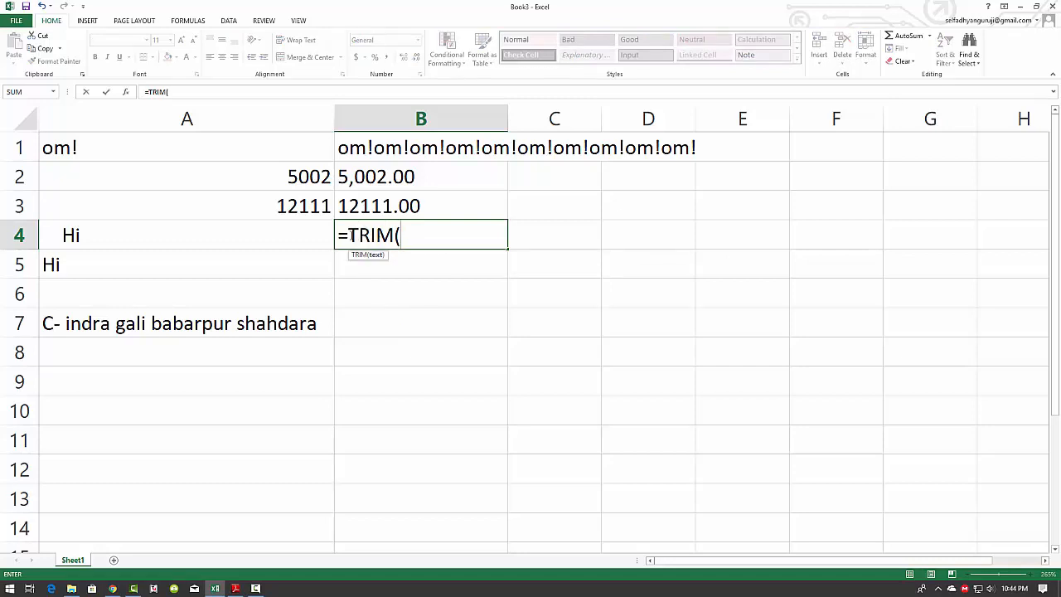
{"action": "left_click", "coordinate": [263, 239]}
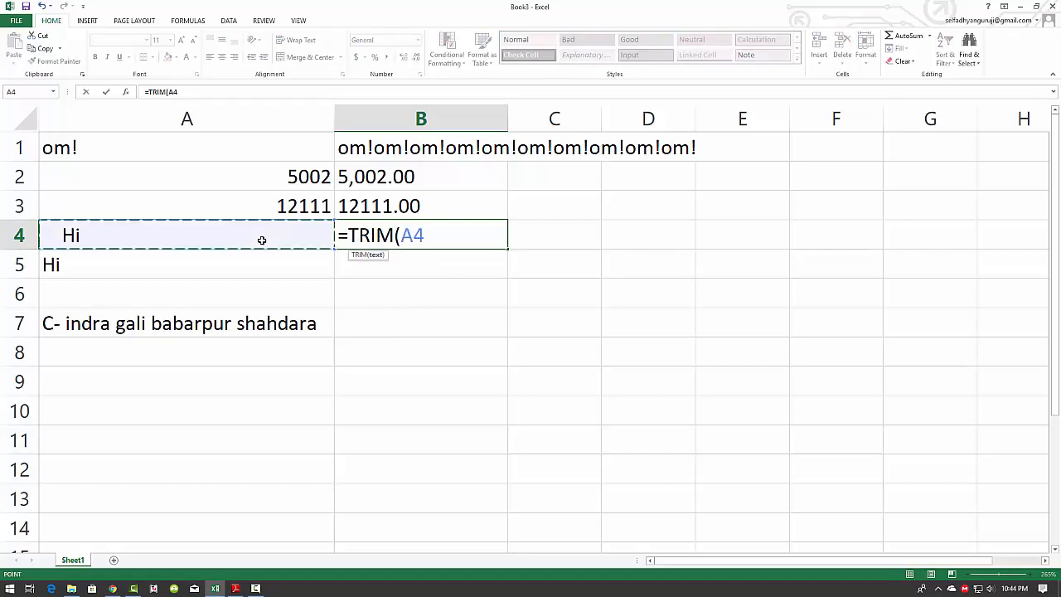
{"action": "type", "text": ")"}
{"action": "key", "text": "Return"}
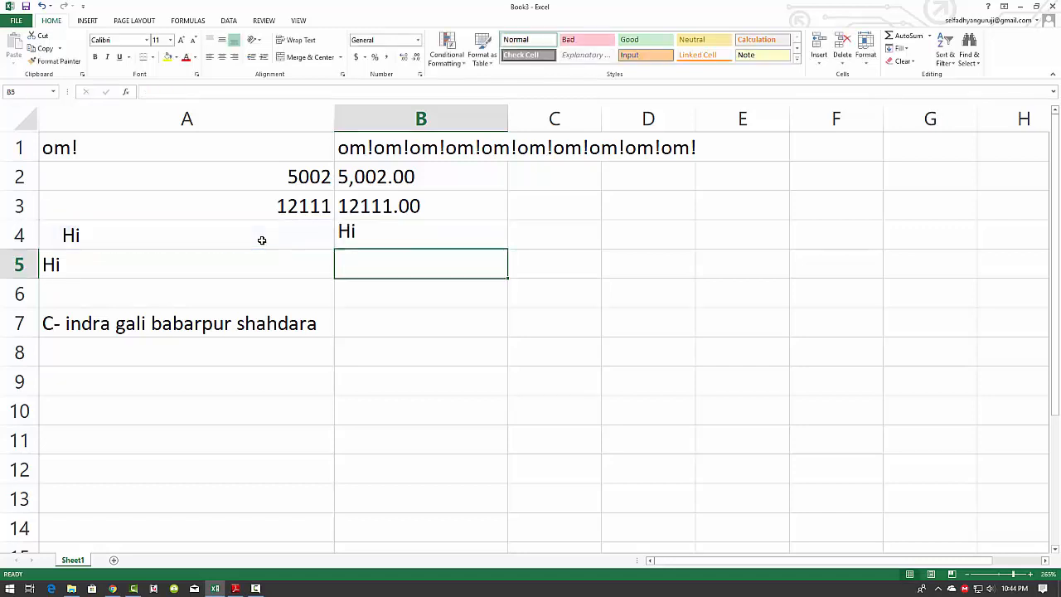
{"action": "left_click", "coordinate": [312, 239]}
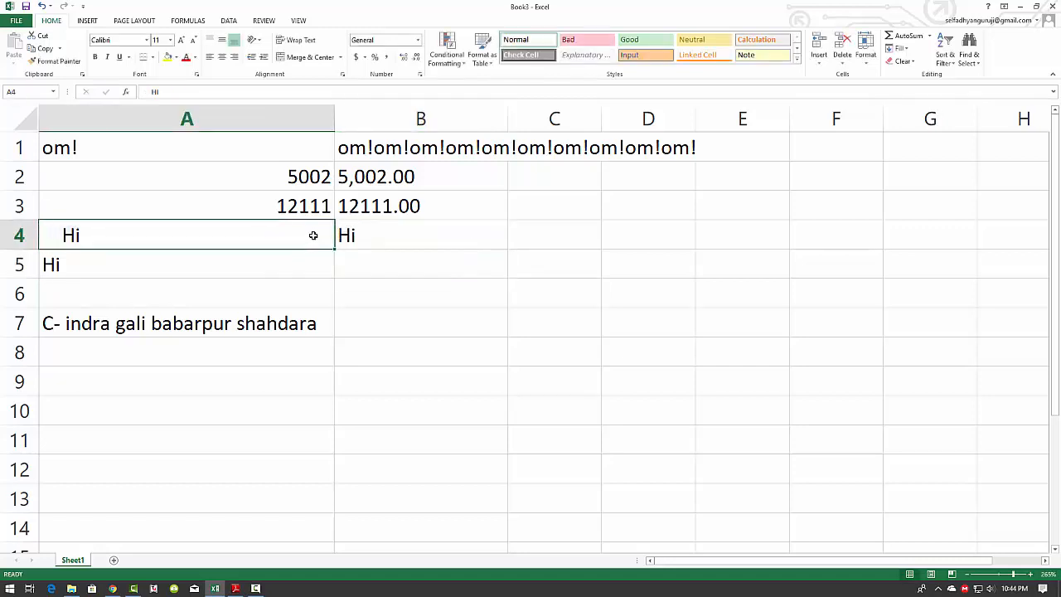
{"action": "left_click", "coordinate": [389, 235]}
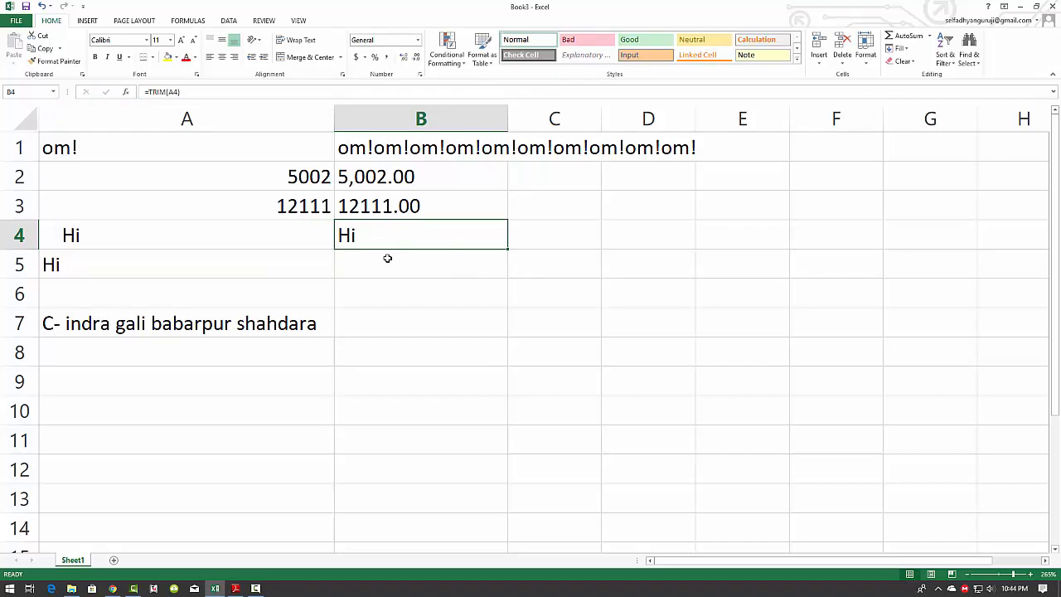
Enter =EXACT(A4,B4) in cell B5 to check whether the original and trimmed texts match exactly.
{"action": "left_click", "coordinate": [381, 265]}
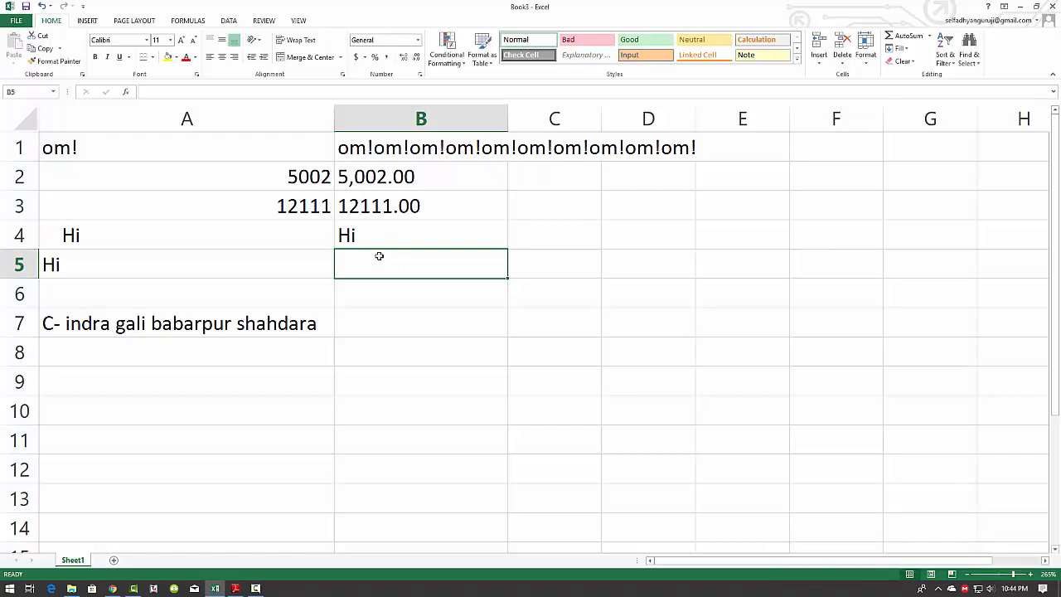
{"action": "type", "text": "=exa"}
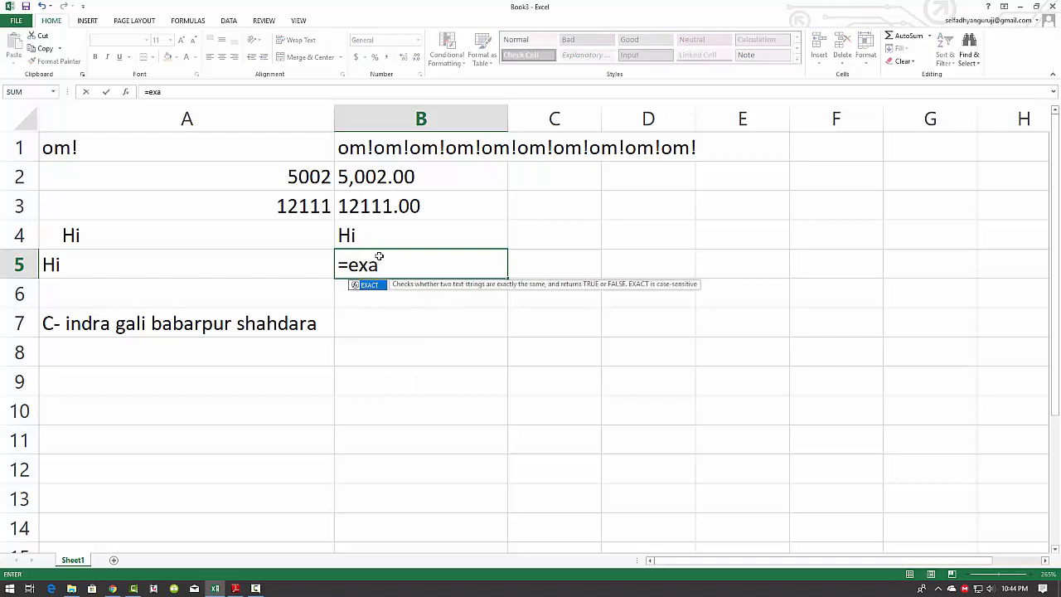
{"action": "key", "text": "Tab"}
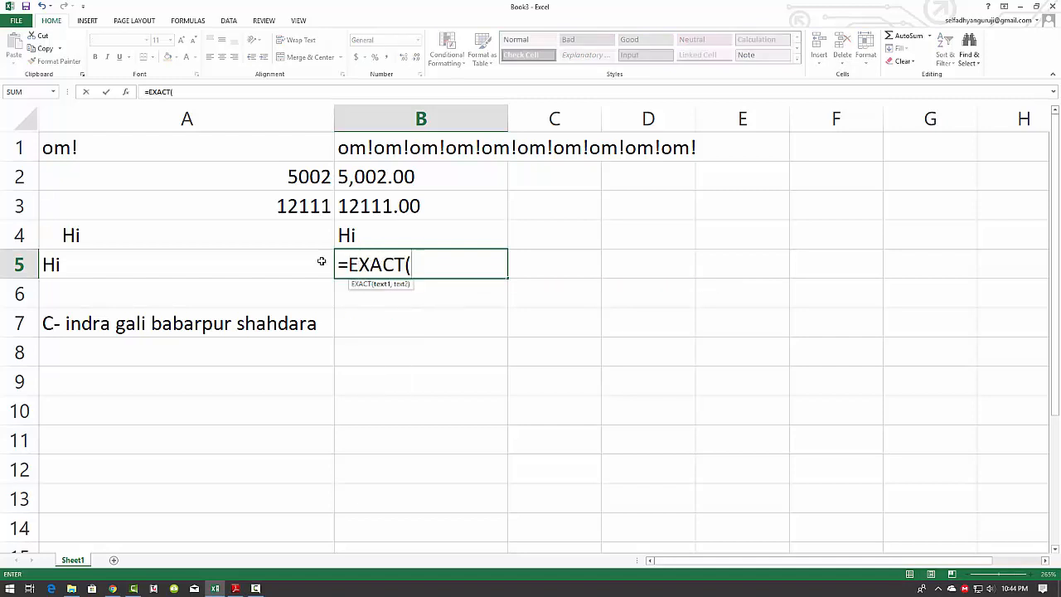
{"action": "left_click", "coordinate": [245, 230]}
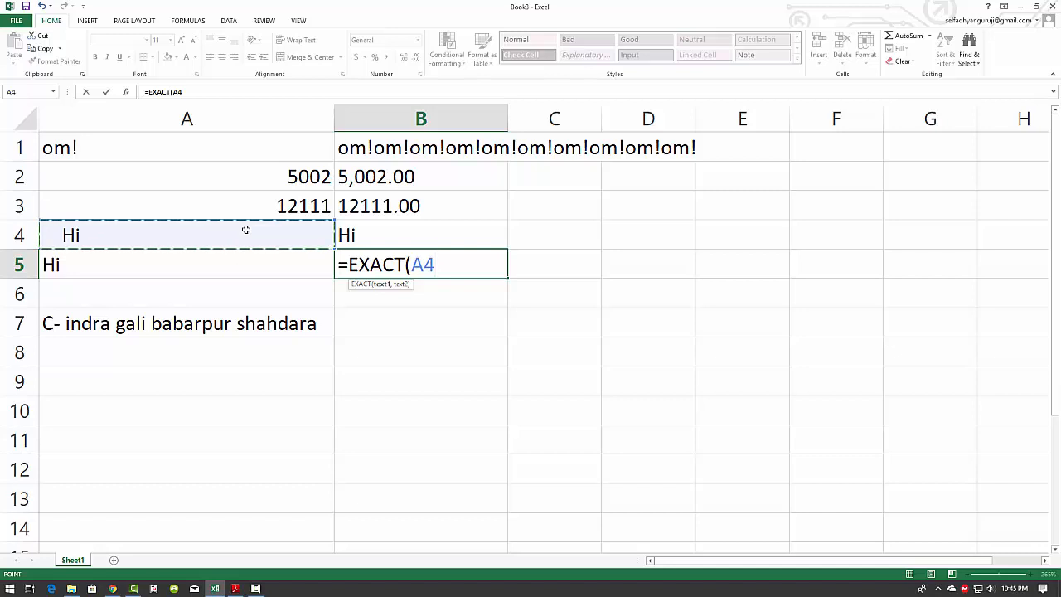
{"action": "type", "text": ","}
{"action": "left_click", "coordinate": [390, 232]}
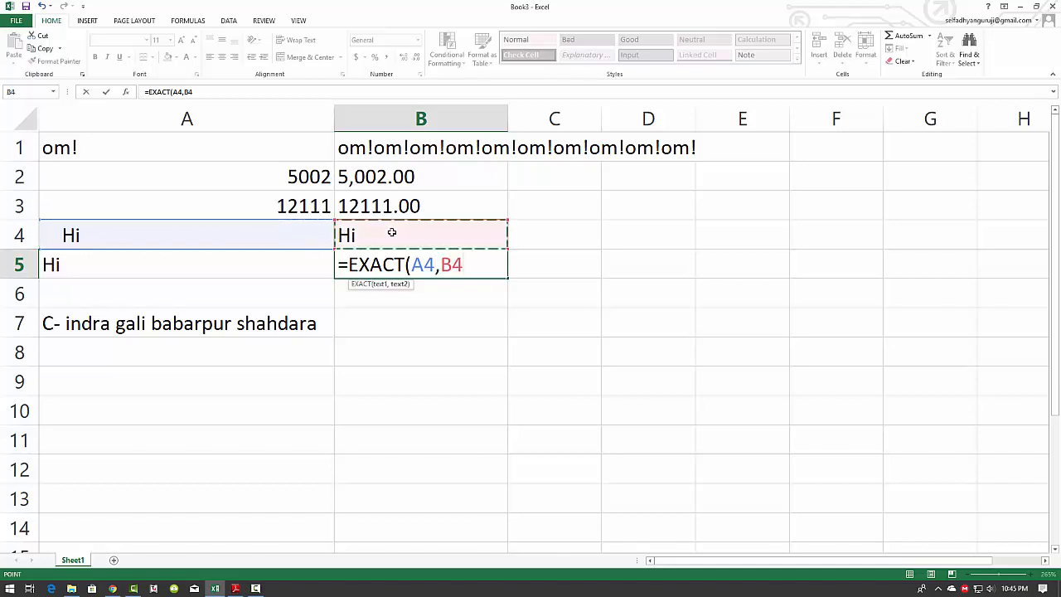
{"action": "type", "text": ")"}
{"action": "key", "text": "Return"}
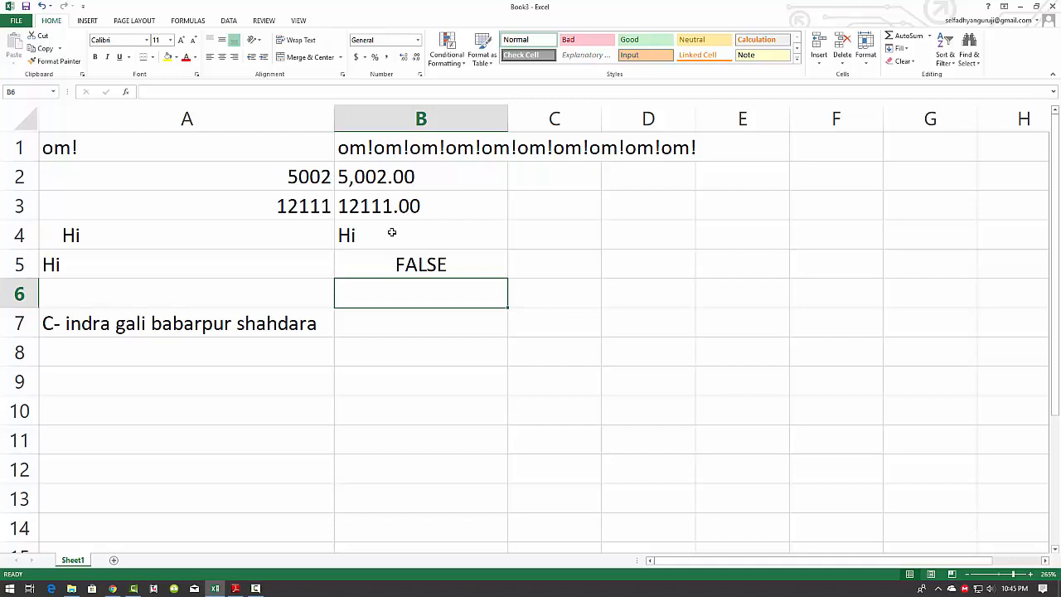
Enter =EXACT(A5,B4) in cell B6 to compare A5 with the trimmed text, and review the formula.
{"action": "type", "text": "=exa"}
{"action": "key", "text": "Tab"}
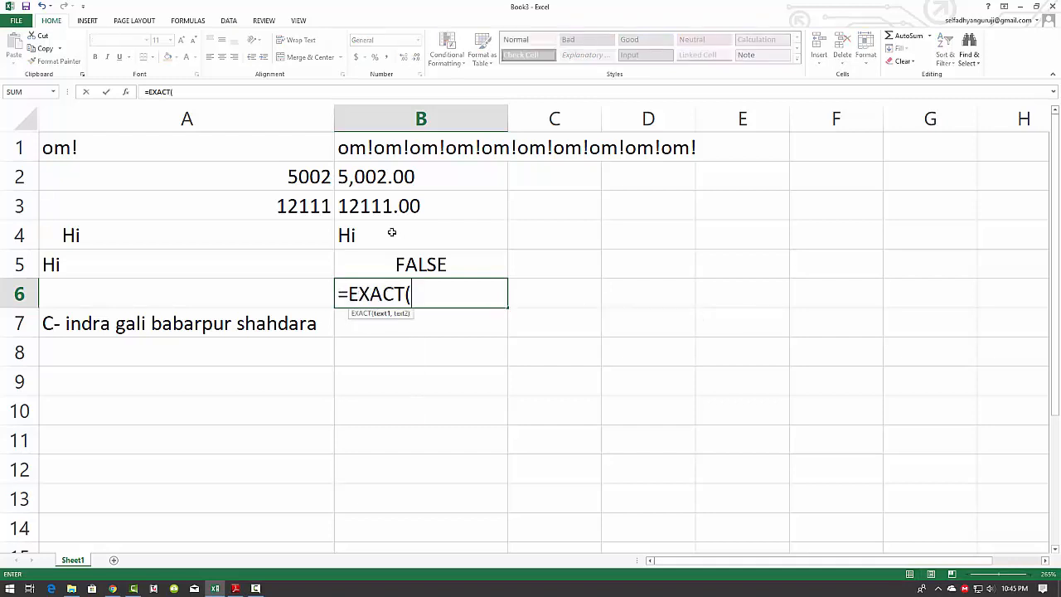
{"action": "left_click", "coordinate": [155, 264]}
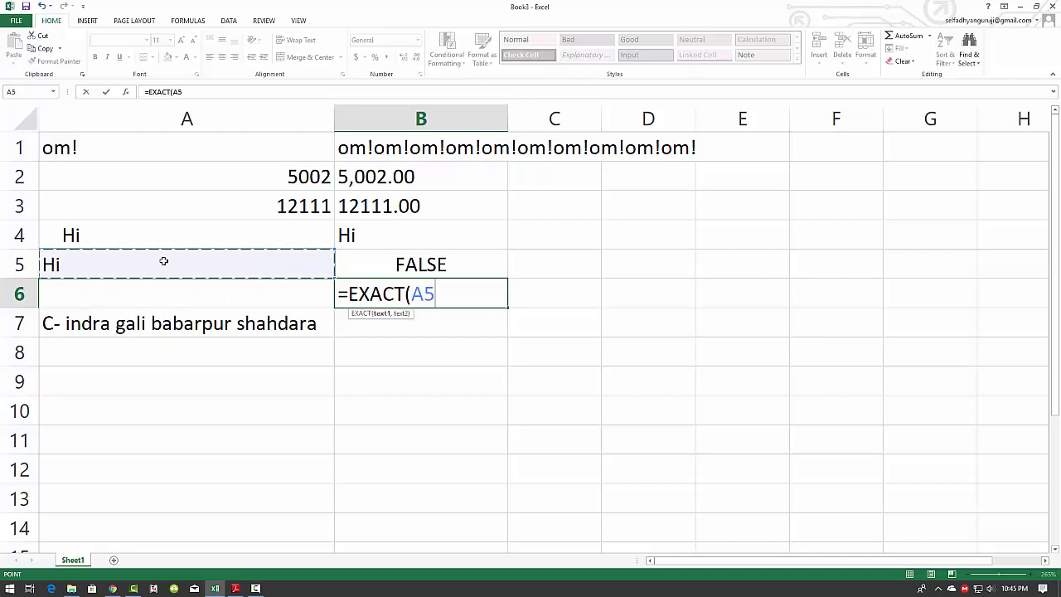
{"action": "type", "text": ","}
{"action": "left_click", "coordinate": [395, 237]}
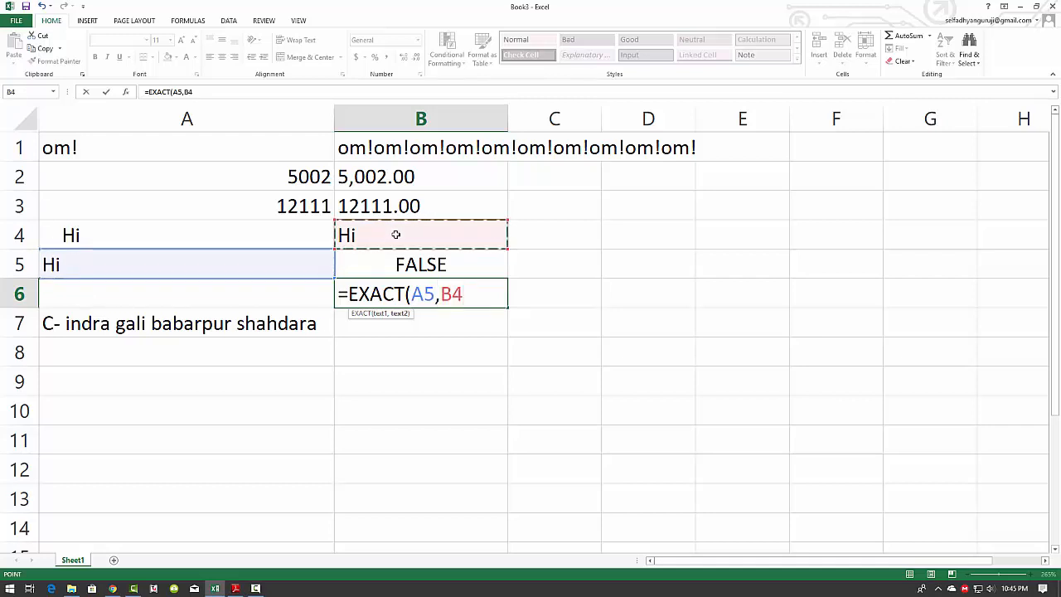
{"action": "type", "text": ")"}
{"action": "key", "text": "Return"}
{"action": "left_click", "coordinate": [487, 291]}
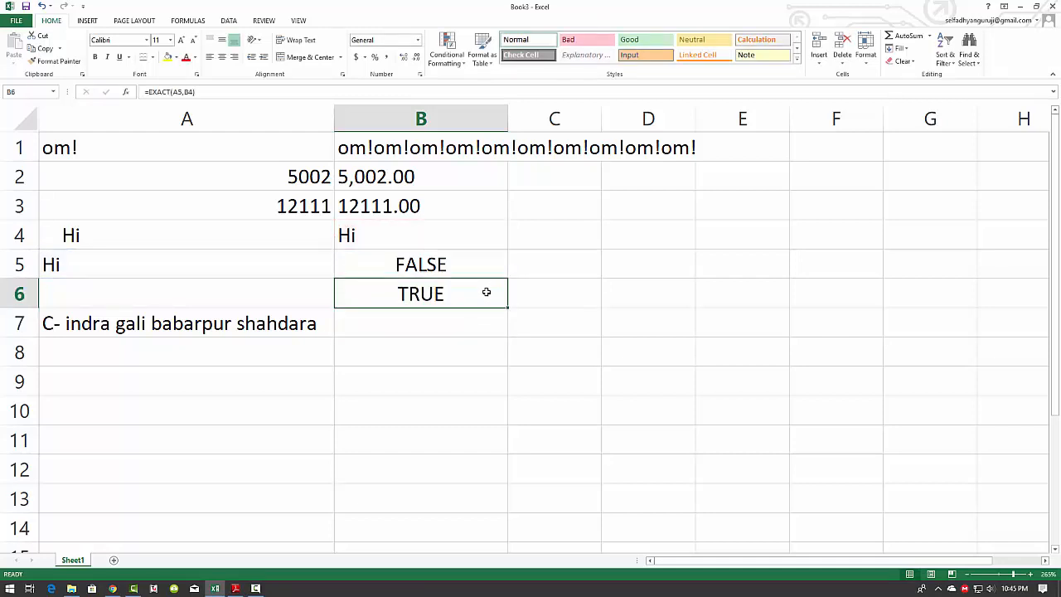
Enter =SEARCH("u",A7,1) in cell B7 to find the position of u in A7 from the first character, and review the formula.
{"action": "left_click", "coordinate": [416, 323]}
{"action": "type", "text": "=sea"}
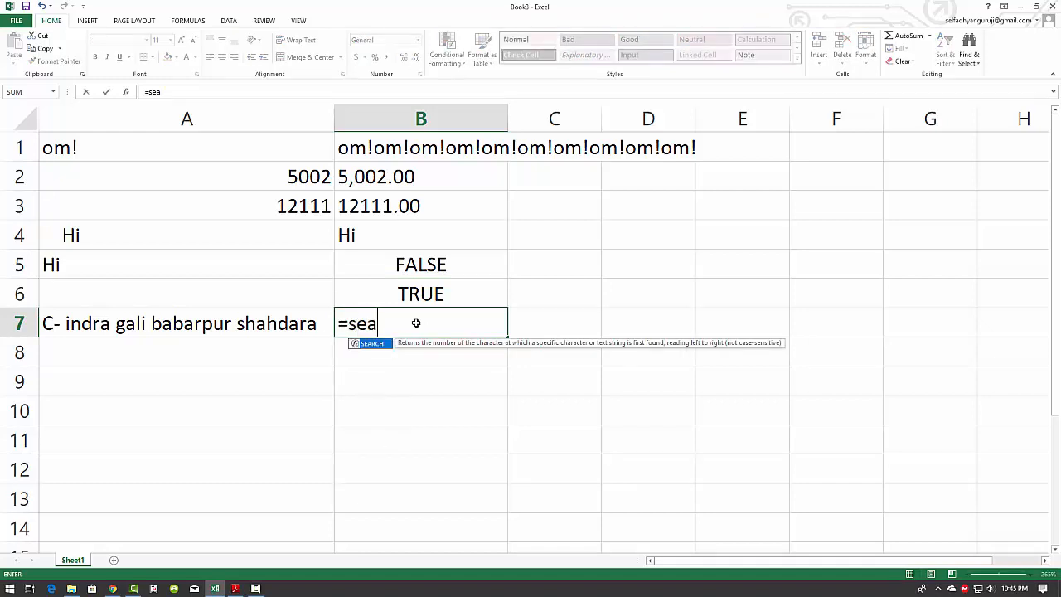
{"action": "key", "text": "Tab"}
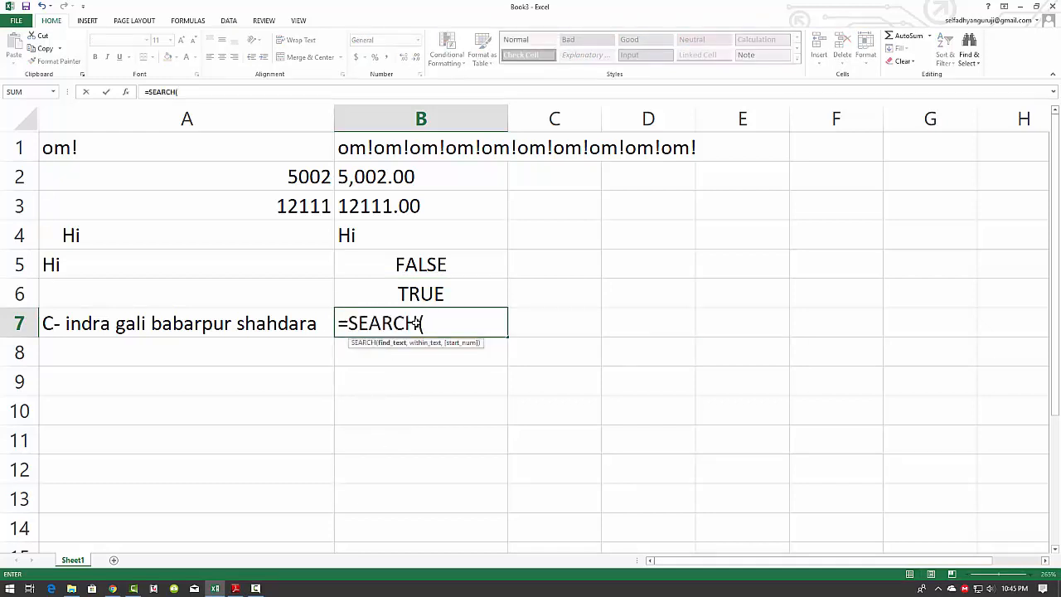
{"action": "type", "text": "\"u\","}
{"action": "left_click", "coordinate": [273, 325]}
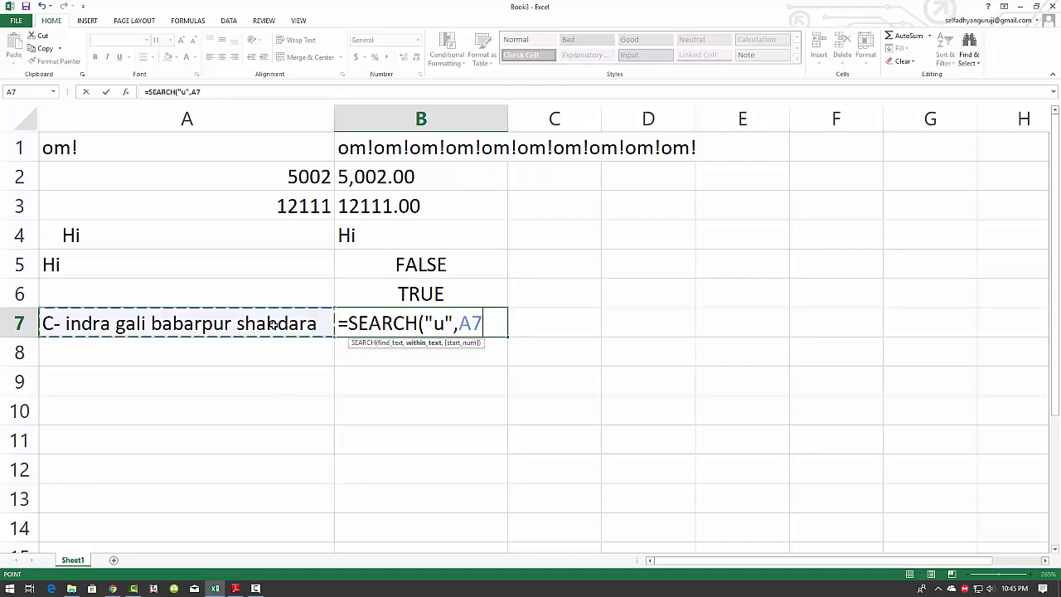
{"action": "type", "text": ","}
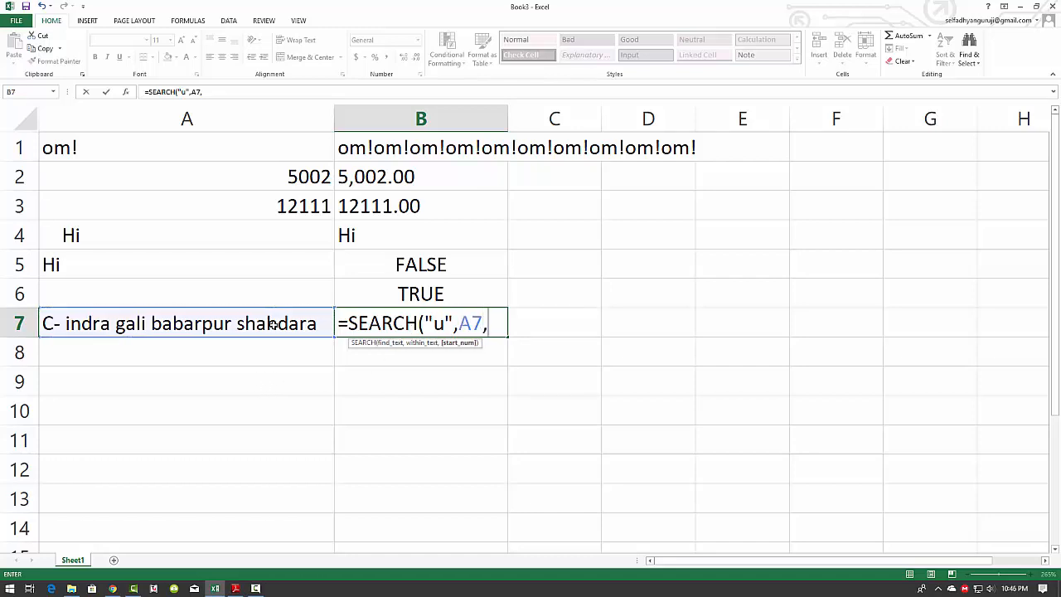
{"action": "type", "text": "1)"}
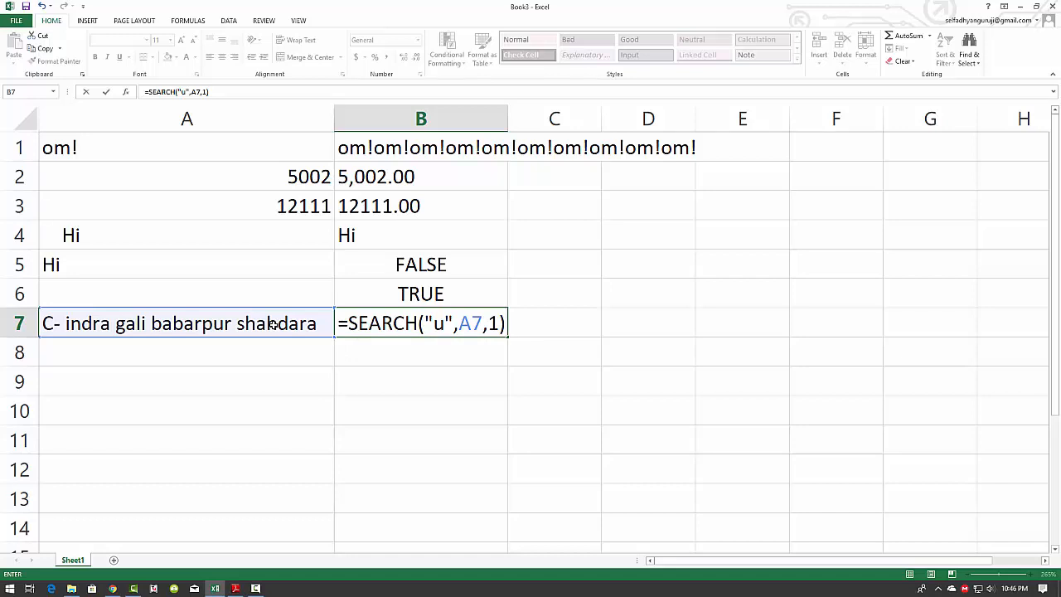
{"action": "key", "text": "Return"}
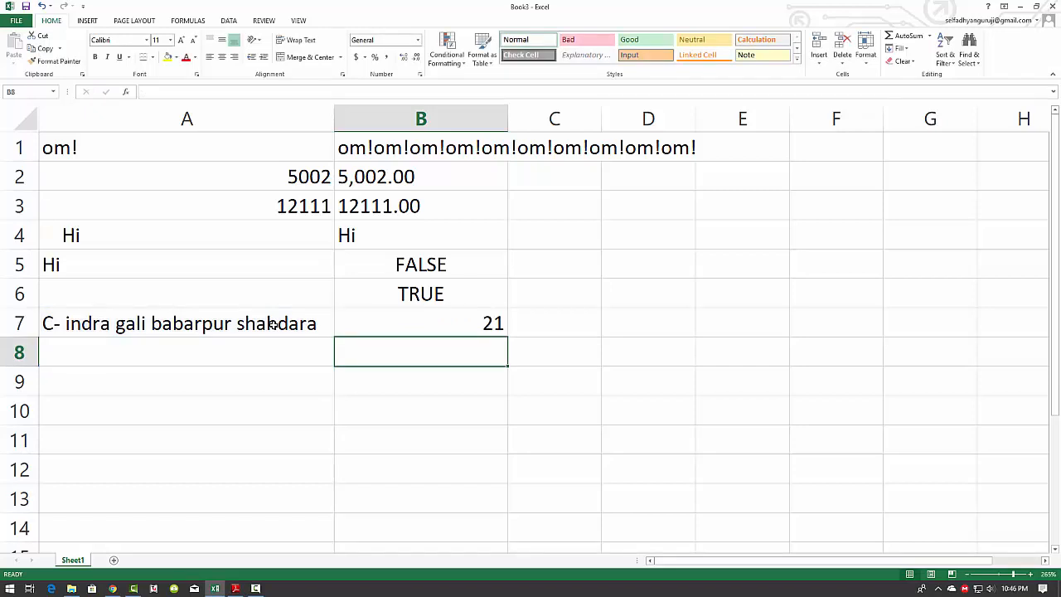
{"action": "left_click", "coordinate": [456, 311]}
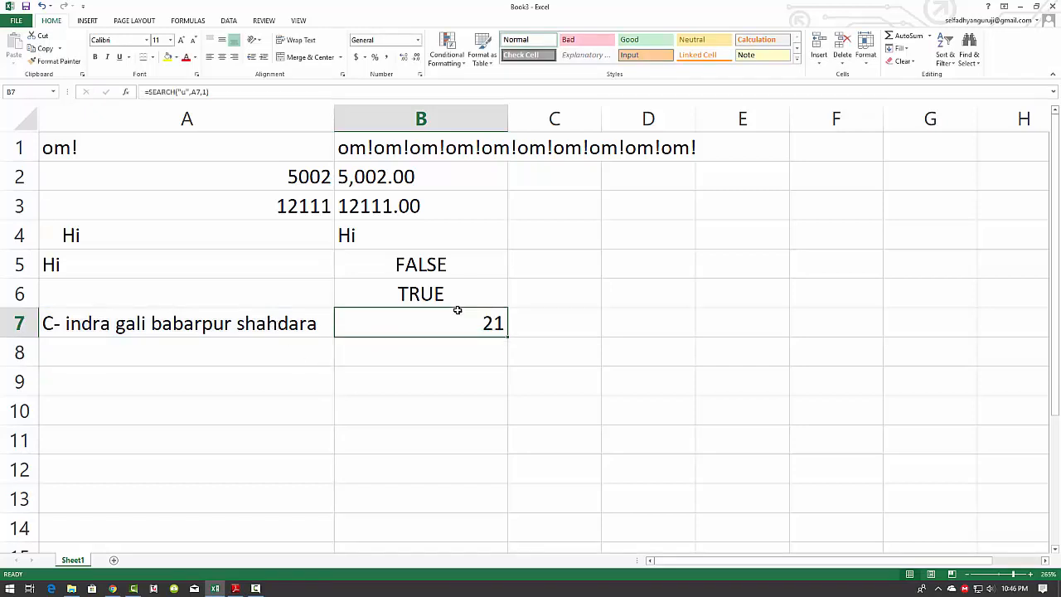